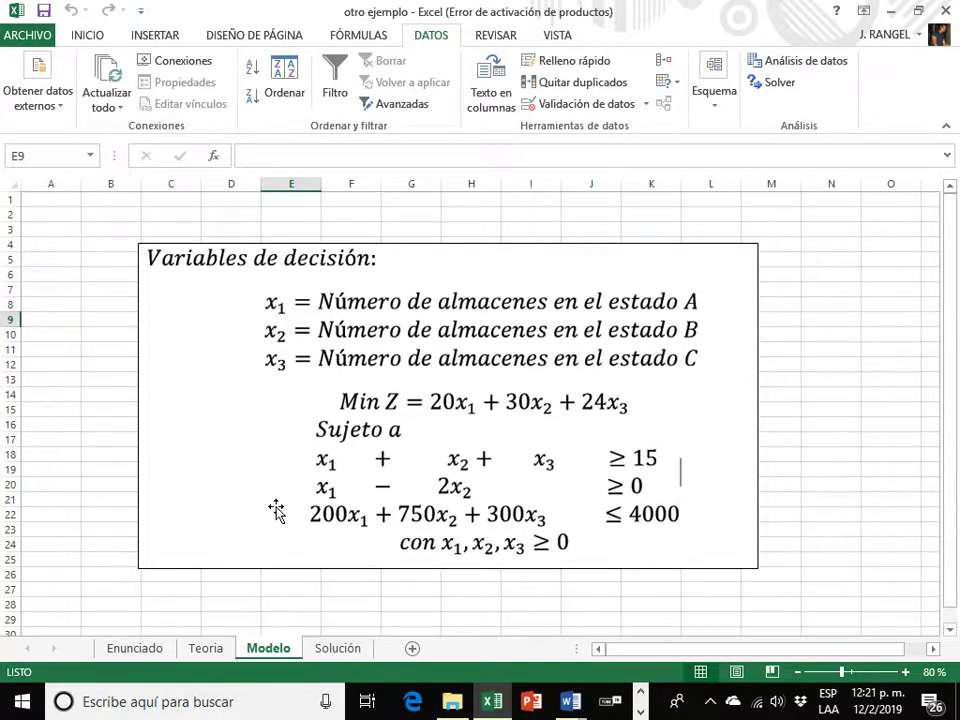
# Step: Open the Solución sheet and examine the decision variable labels for warehouses A, B and C in row 6
pyautogui.click(339, 648)
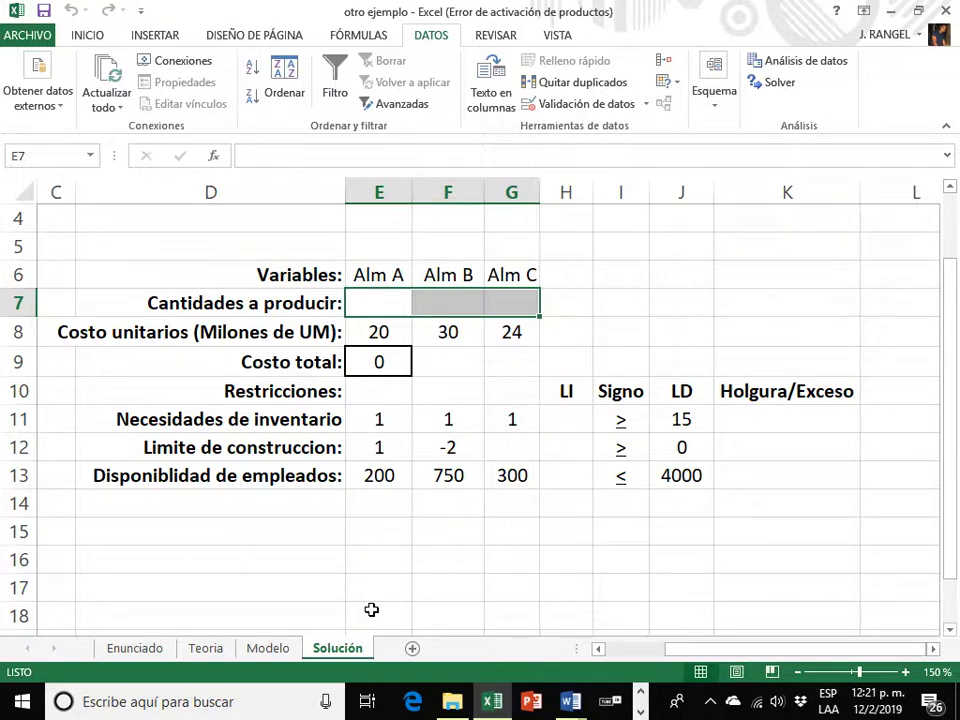
pyautogui.click(572, 303)
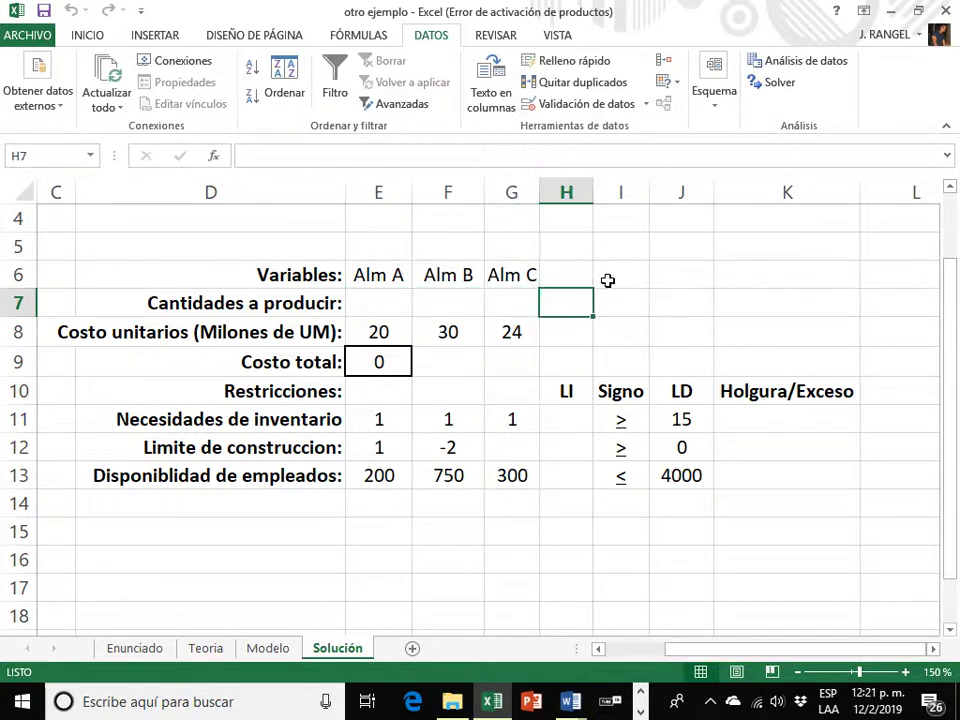
pyautogui.click(612, 280)
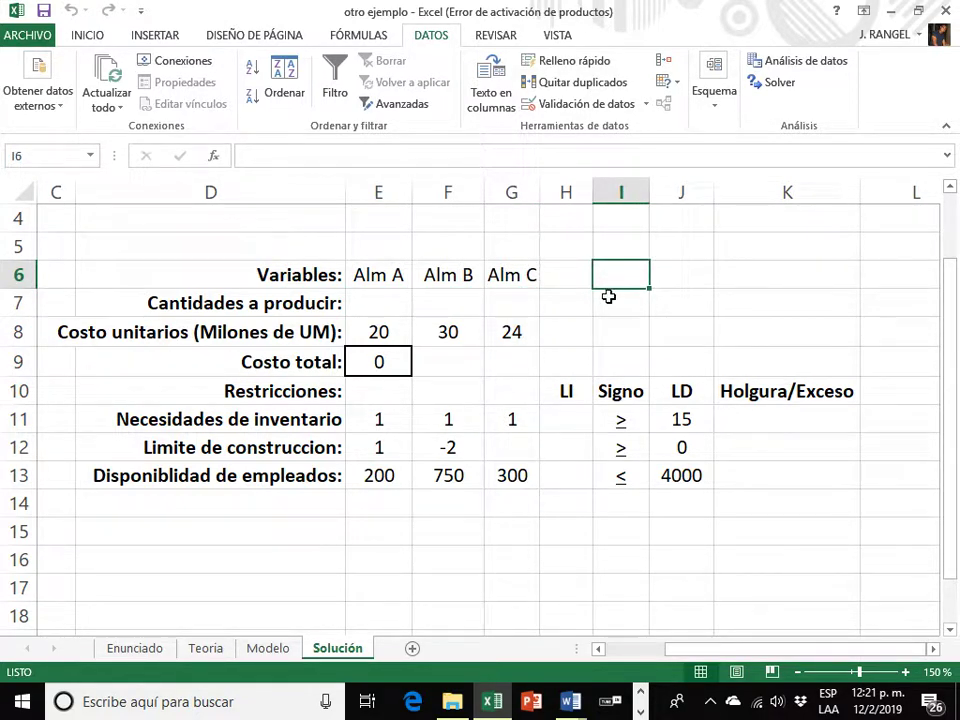
pyautogui.click(242, 280)
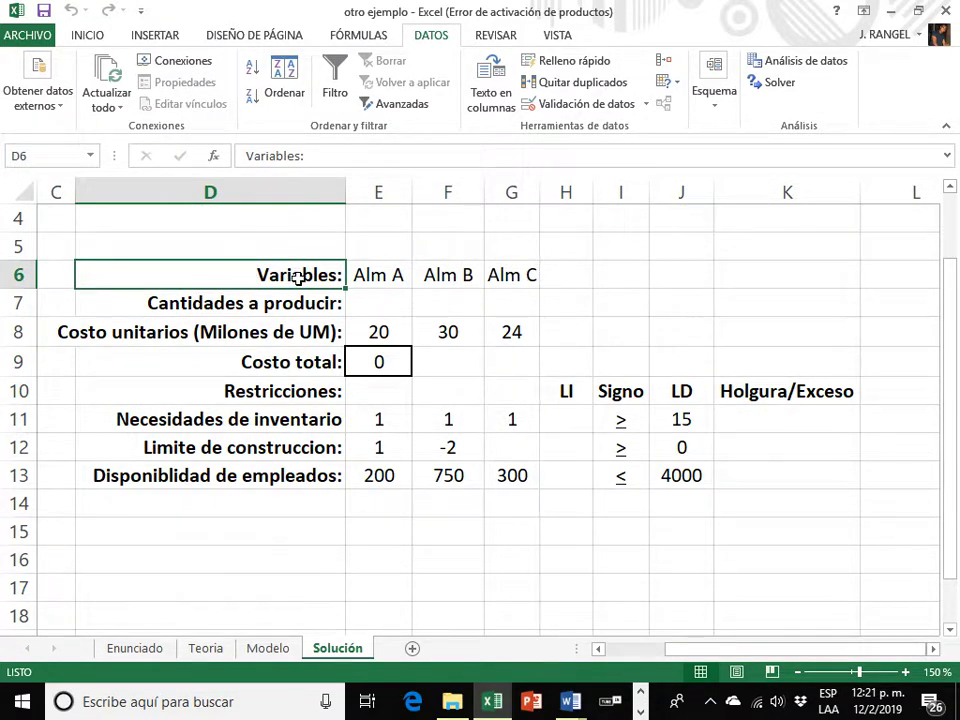
pyautogui.click(393, 283)
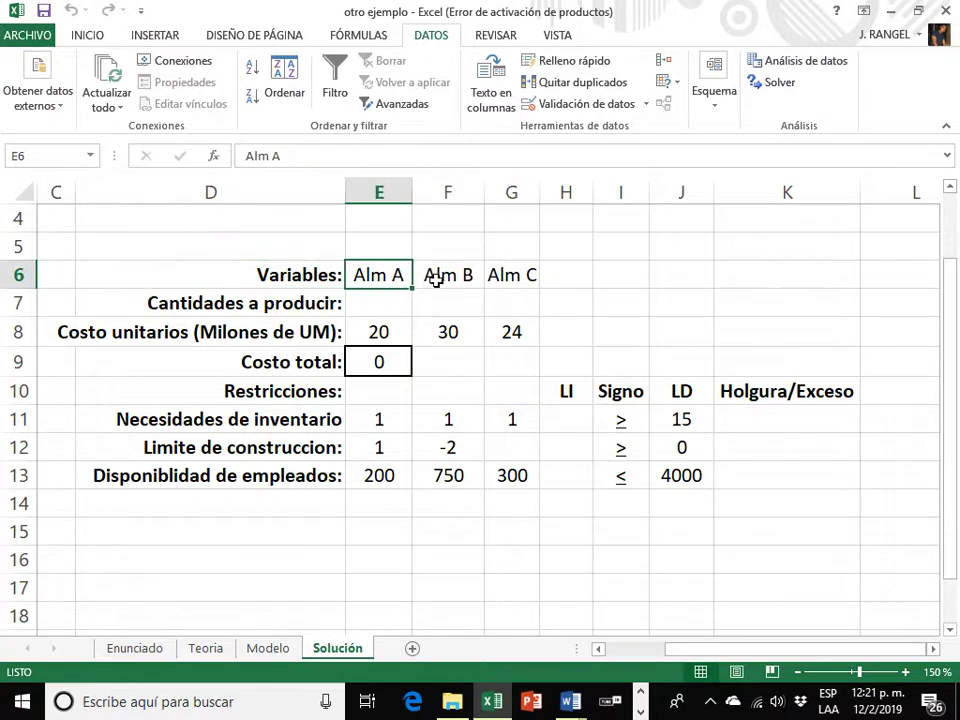
pyautogui.click(440, 277)
pyautogui.click(519, 286)
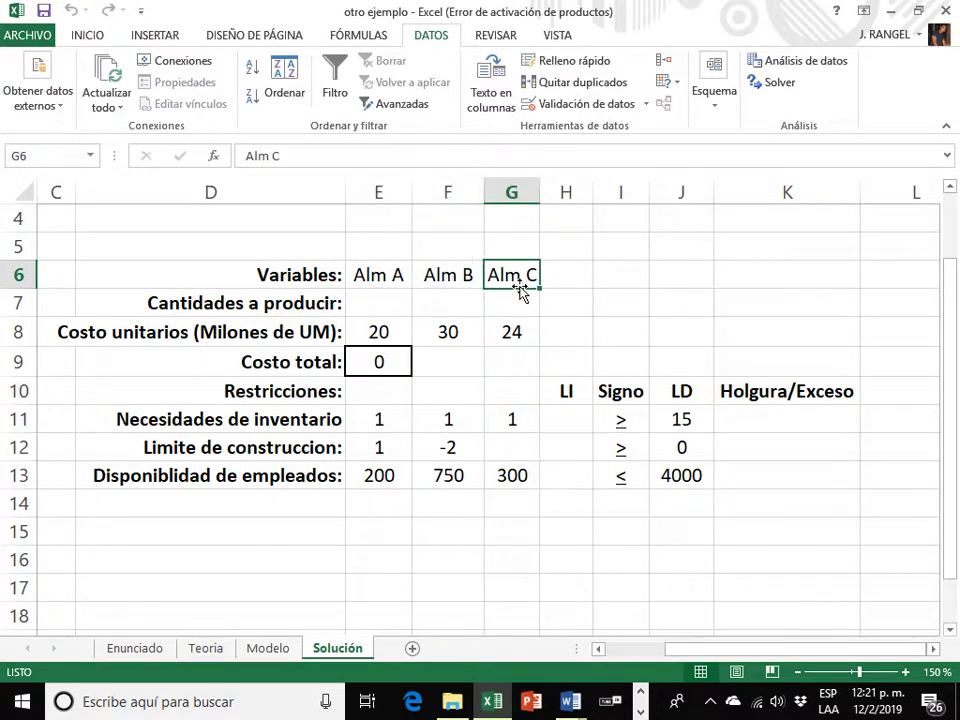
pyautogui.click(391, 288)
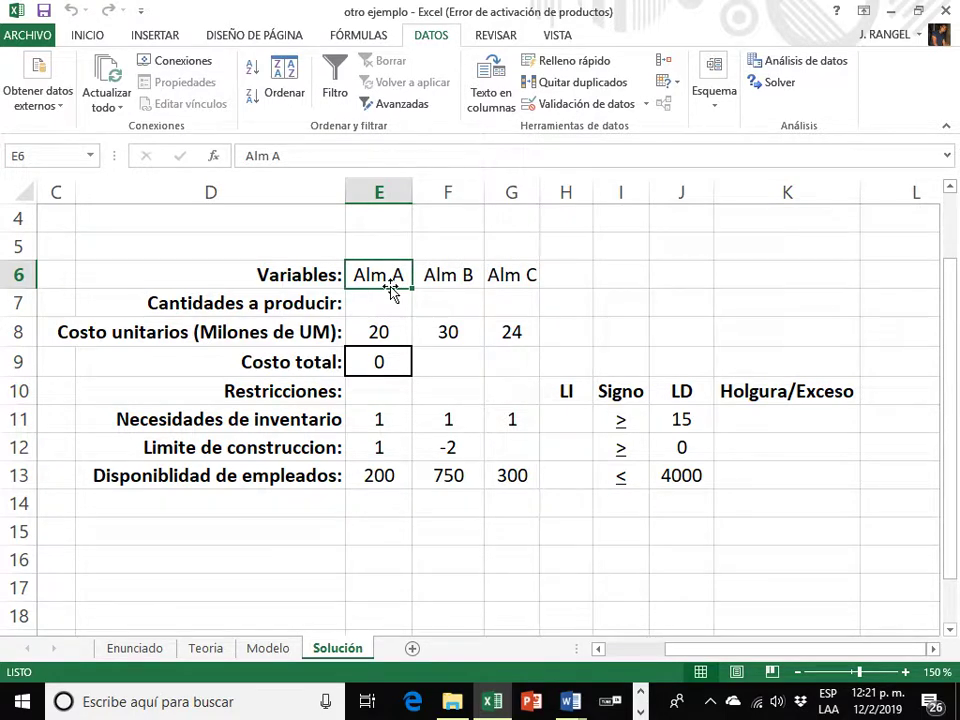
pyautogui.click(438, 279)
pyautogui.click(512, 280)
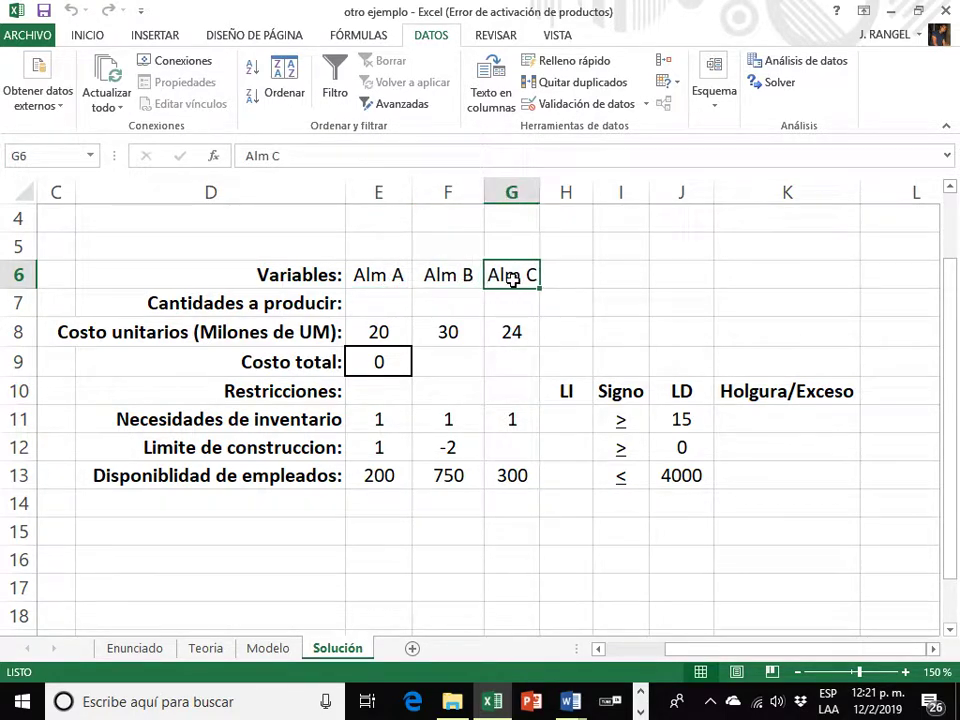
# Step: Examine the quantity cells E7:G7 and the unit costs in row 8 for the three warehouses
pyautogui.click(307, 313)
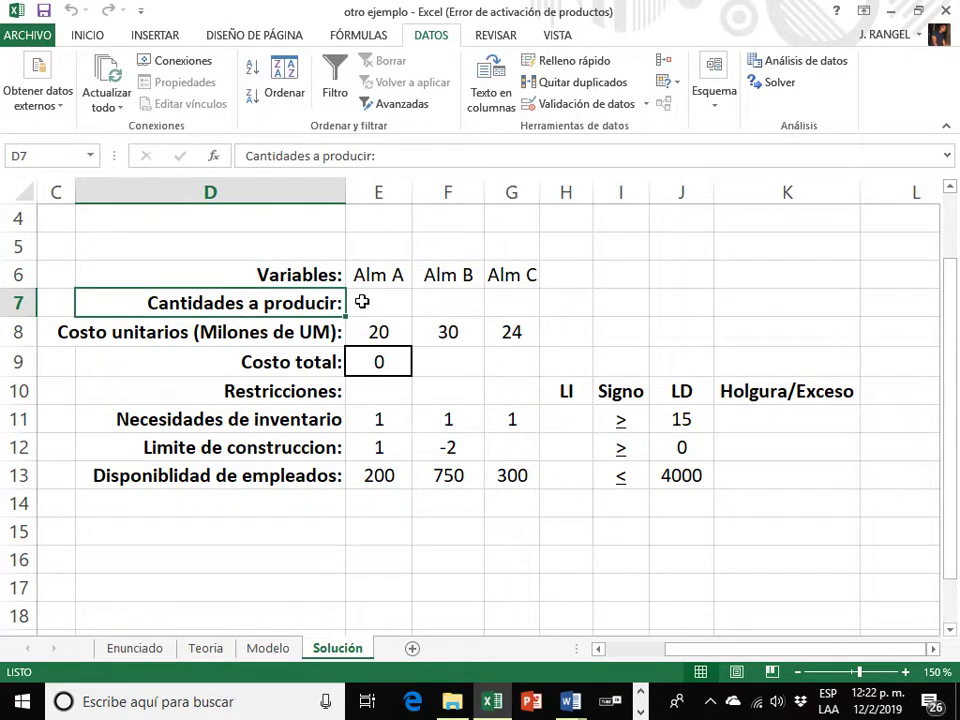
pyautogui.moveTo(362, 301); pyautogui.dragTo(515, 307)
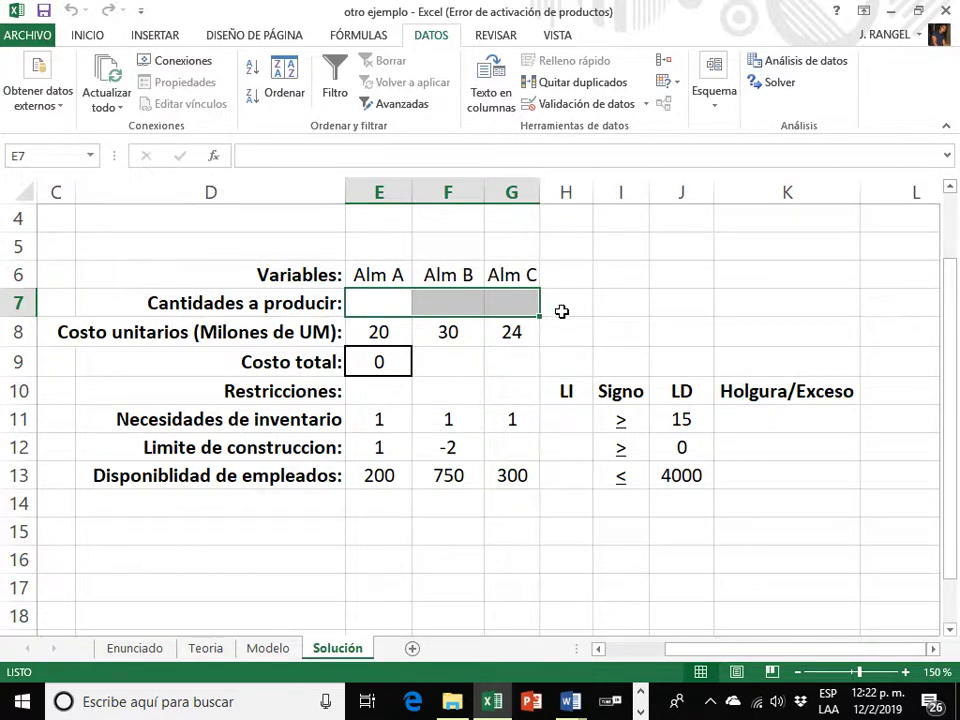
pyautogui.click(531, 302)
pyautogui.click(395, 303)
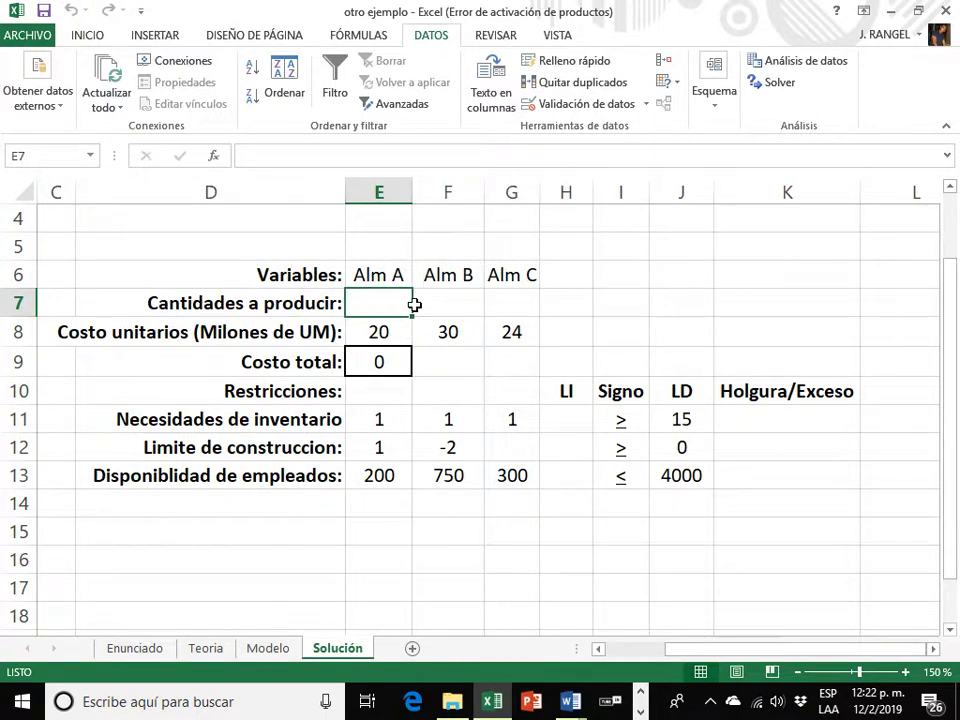
pyautogui.click(450, 304)
pyautogui.click(503, 304)
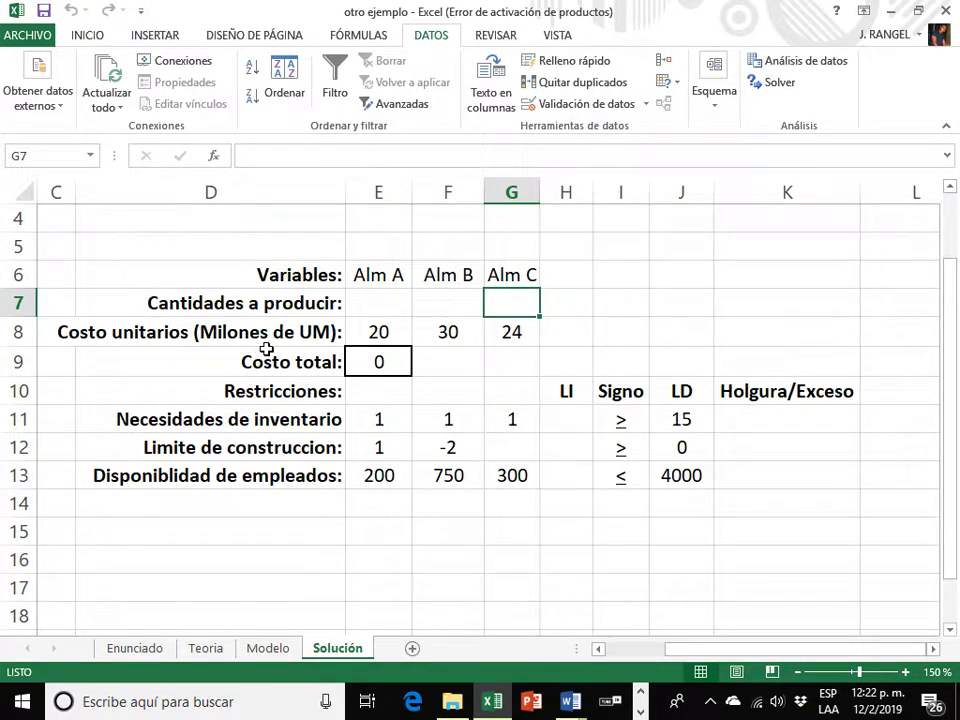
pyautogui.click(396, 335)
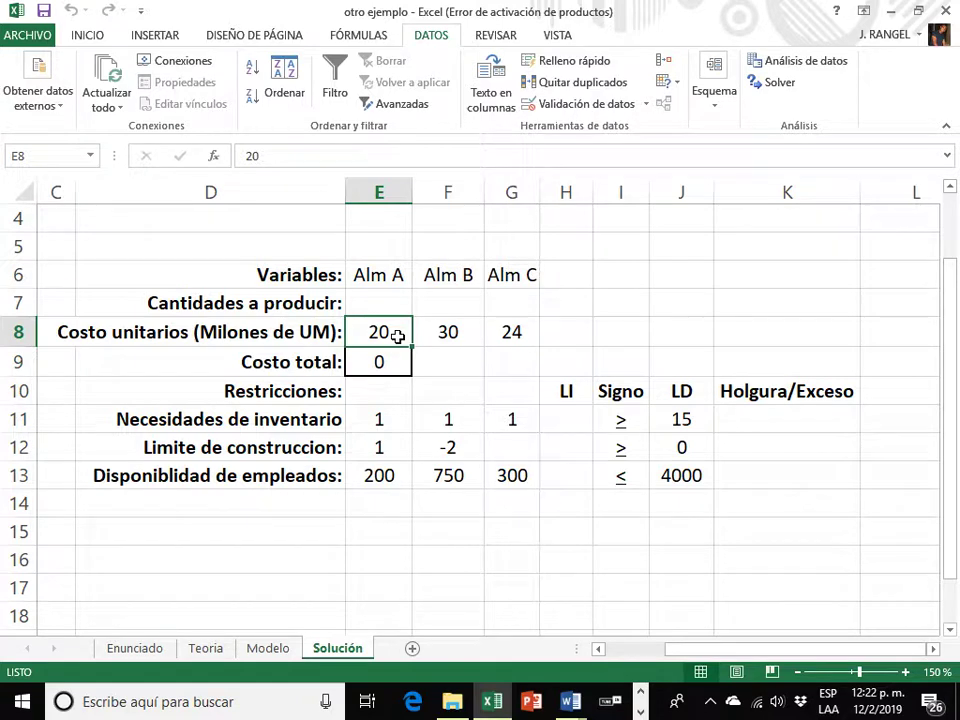
pyautogui.click(441, 344)
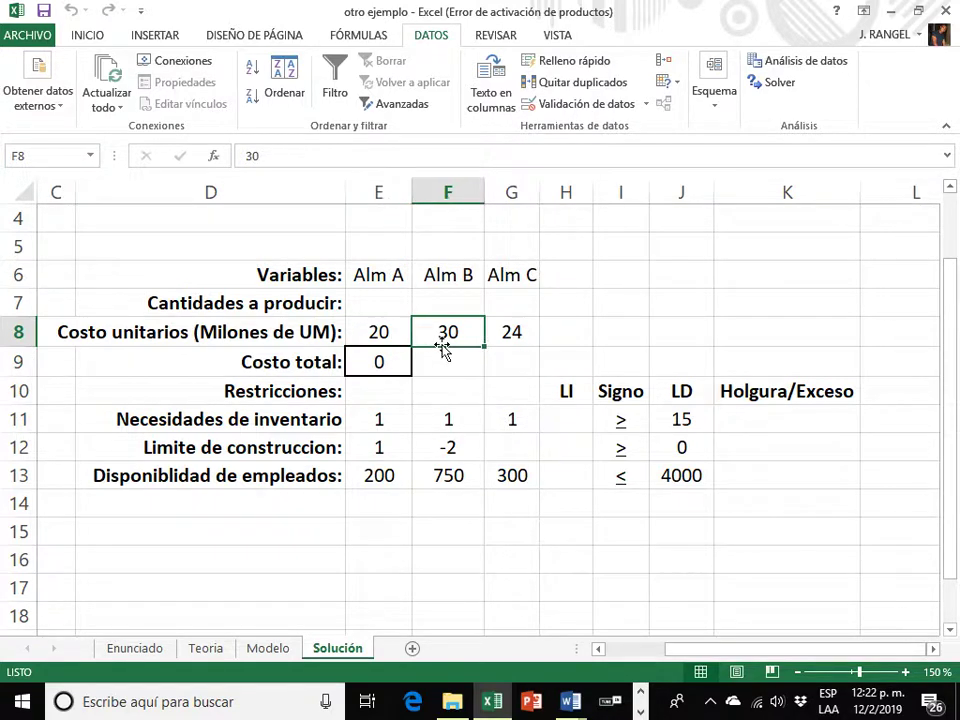
pyautogui.click(512, 341)
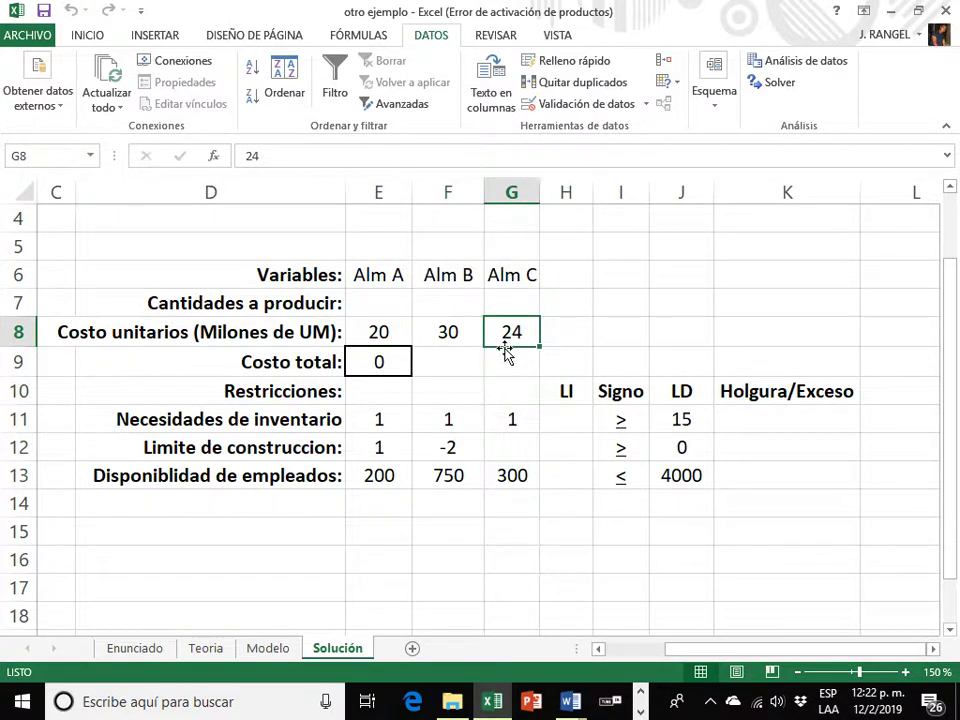
# Step: Inspect the total cost formula in E9 and the quantity and unit cost cells it references
pyautogui.click(328, 362)
pyautogui.click(375, 362)
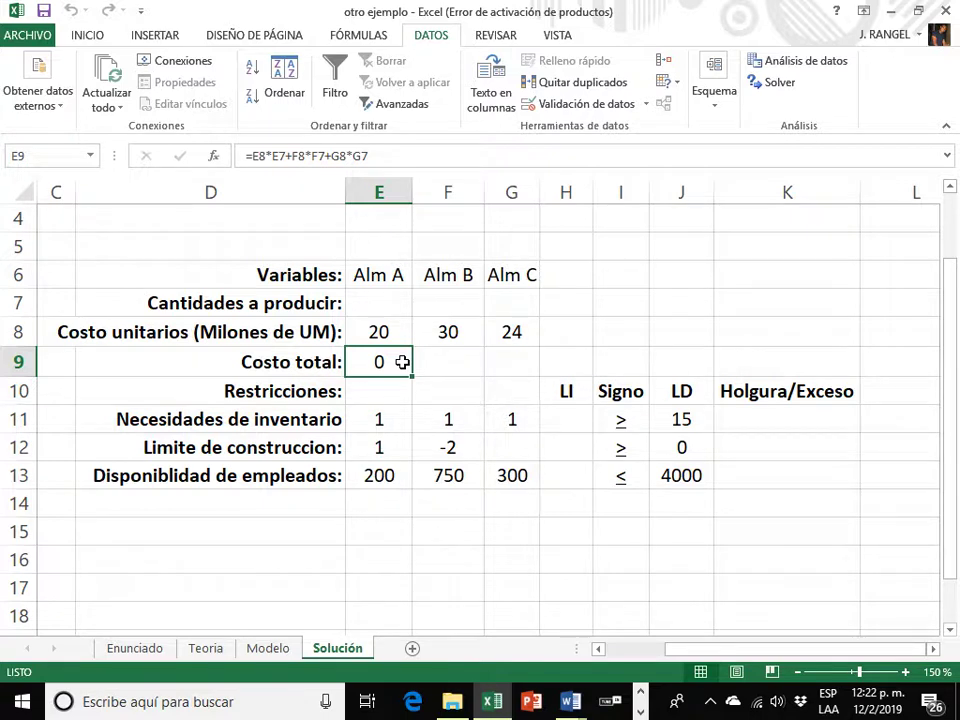
pyautogui.doubleClick(402, 362)
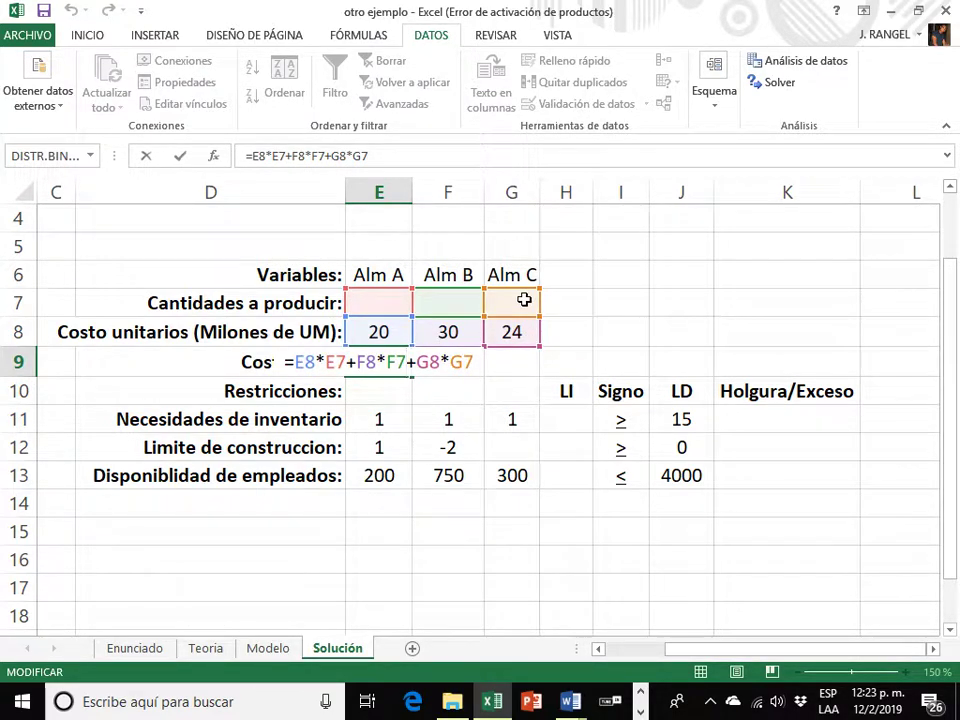
pyautogui.click(470, 363)
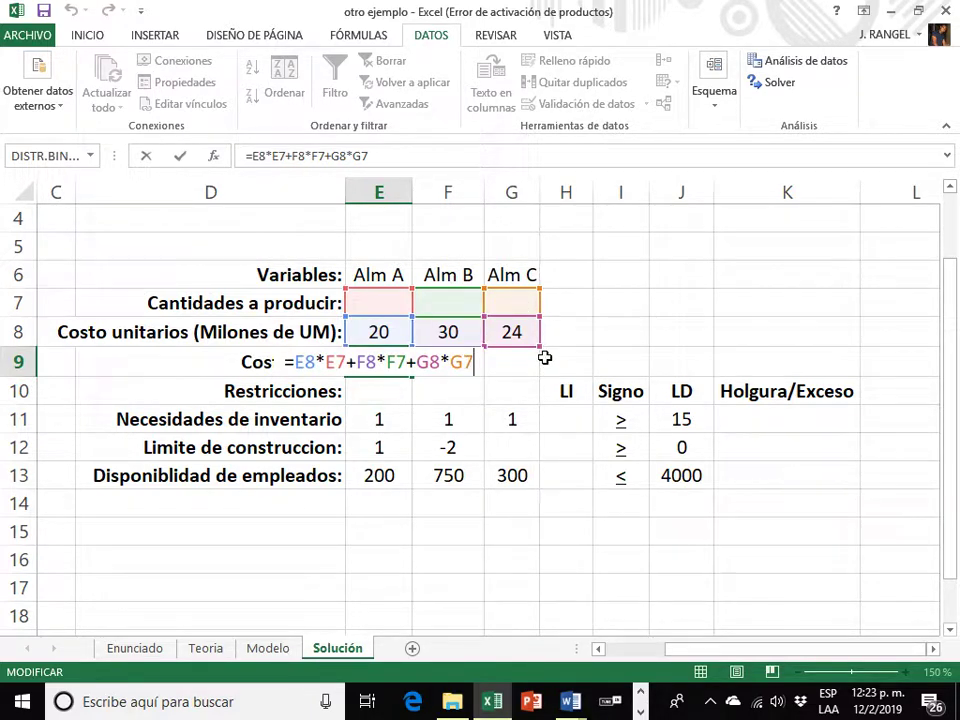
pyautogui.press('Return')
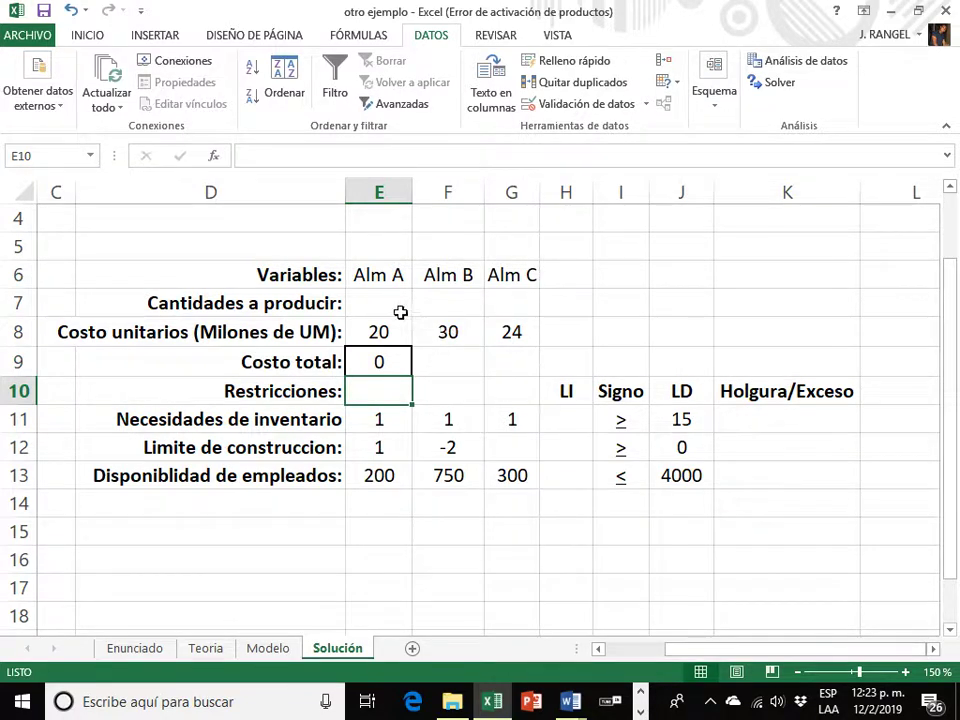
# Step: Examine the quantity cells and the three constraint rows, including the employee availability coefficients and limit in row 13
pyautogui.moveTo(400, 305); pyautogui.dragTo(511, 310)
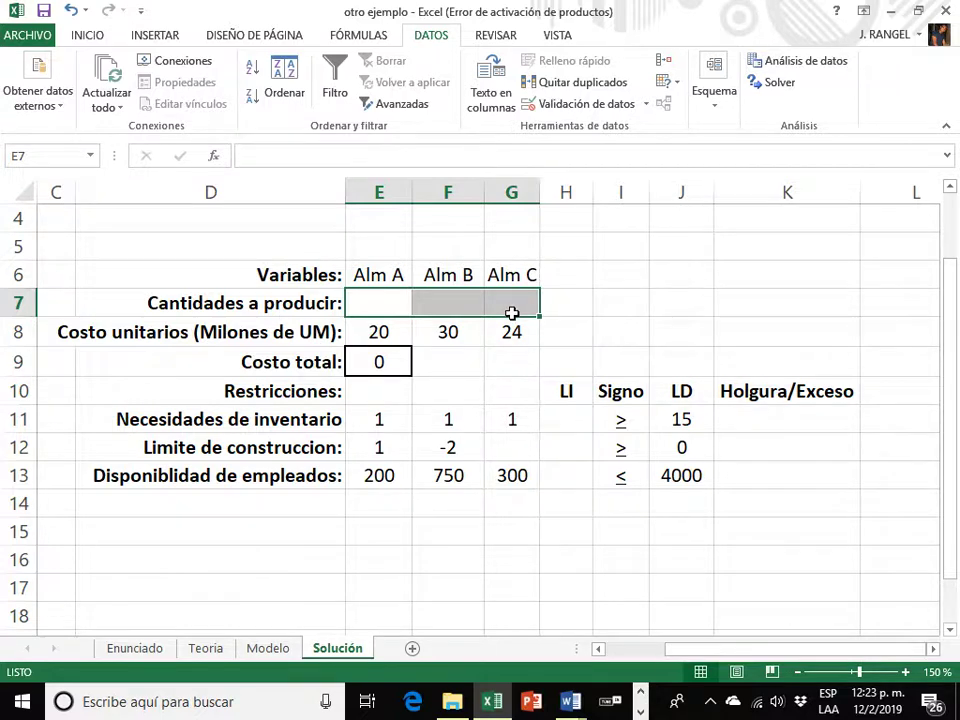
pyautogui.click(318, 424)
pyautogui.click(314, 450)
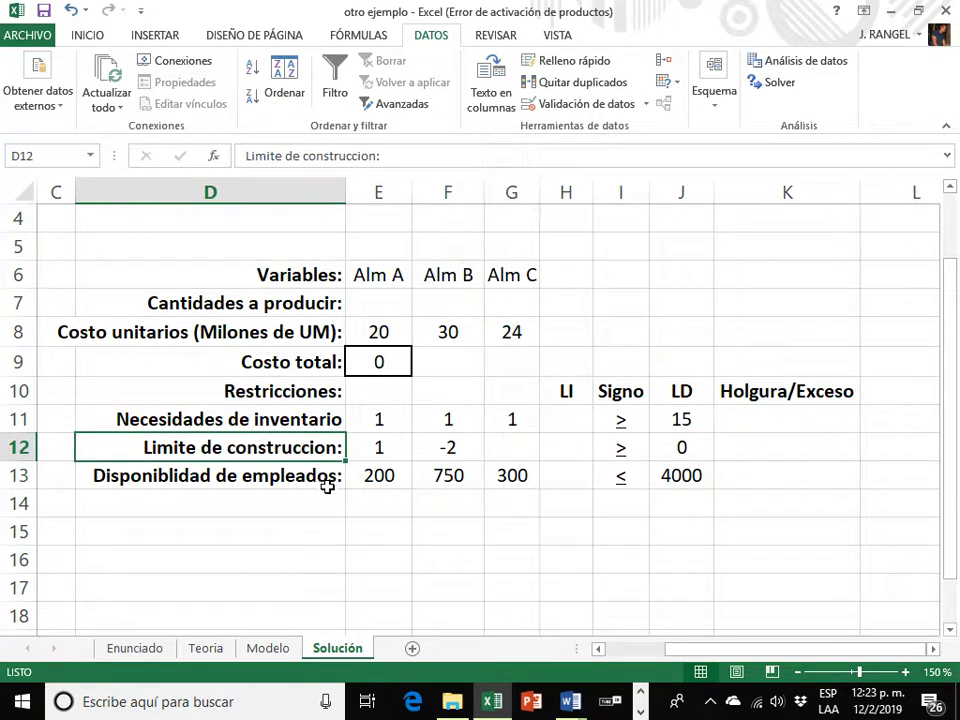
pyautogui.click(327, 482)
pyautogui.click(314, 422)
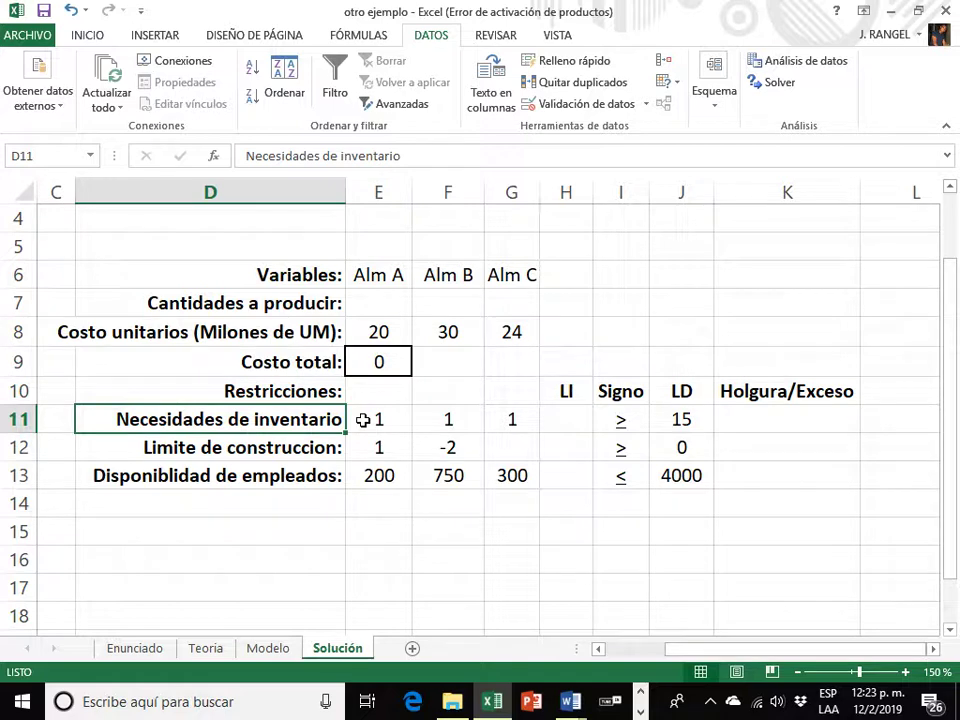
pyautogui.click(318, 447)
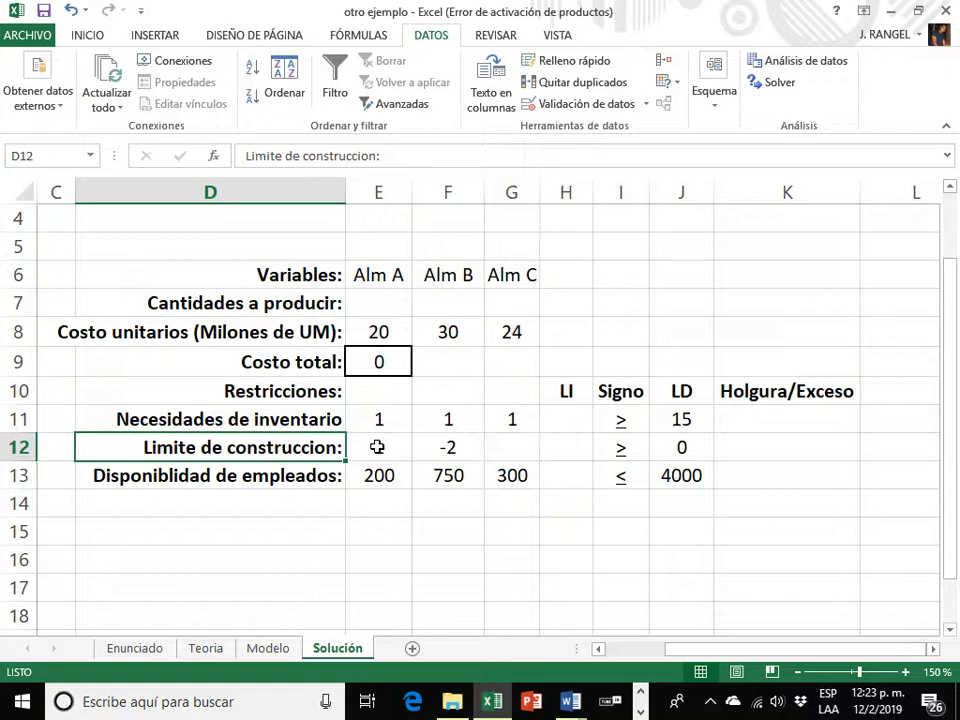
pyautogui.click(332, 476)
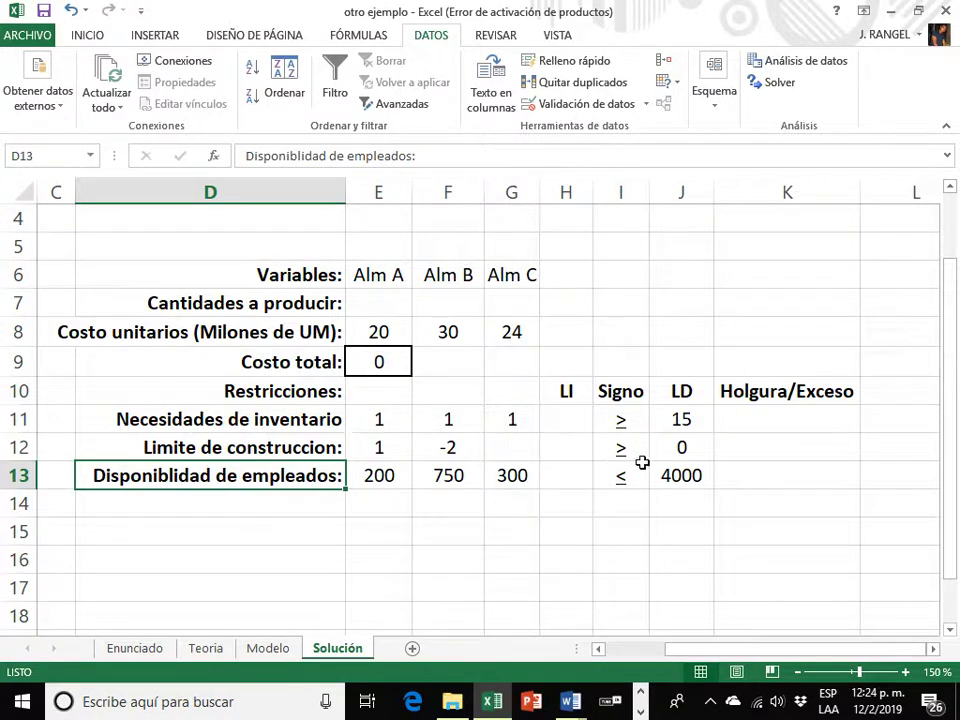
pyautogui.click(708, 480)
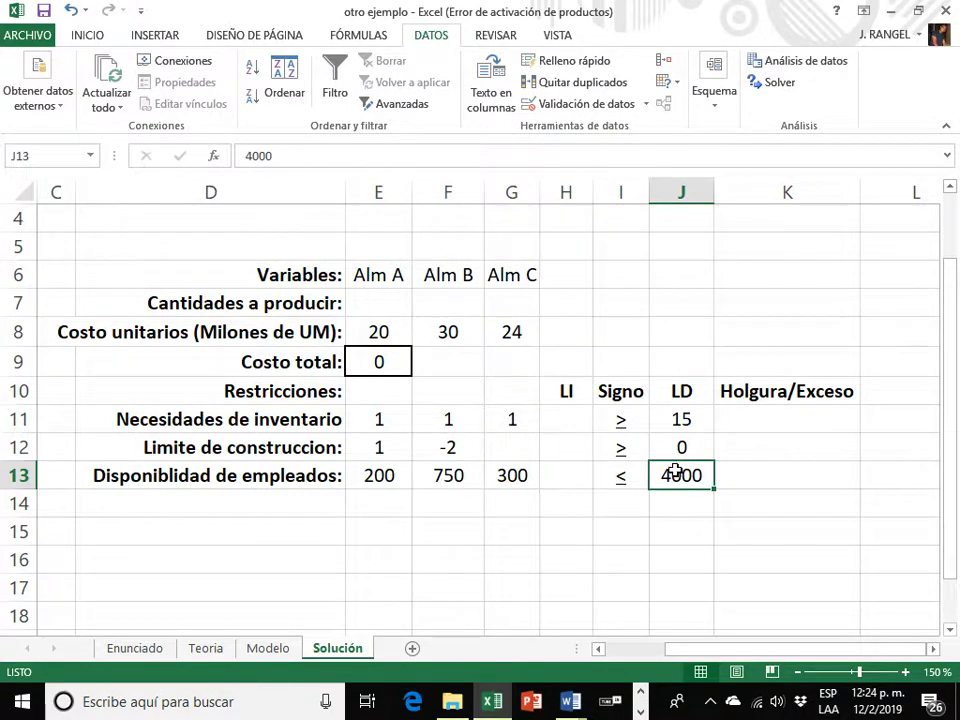
pyautogui.click(398, 475)
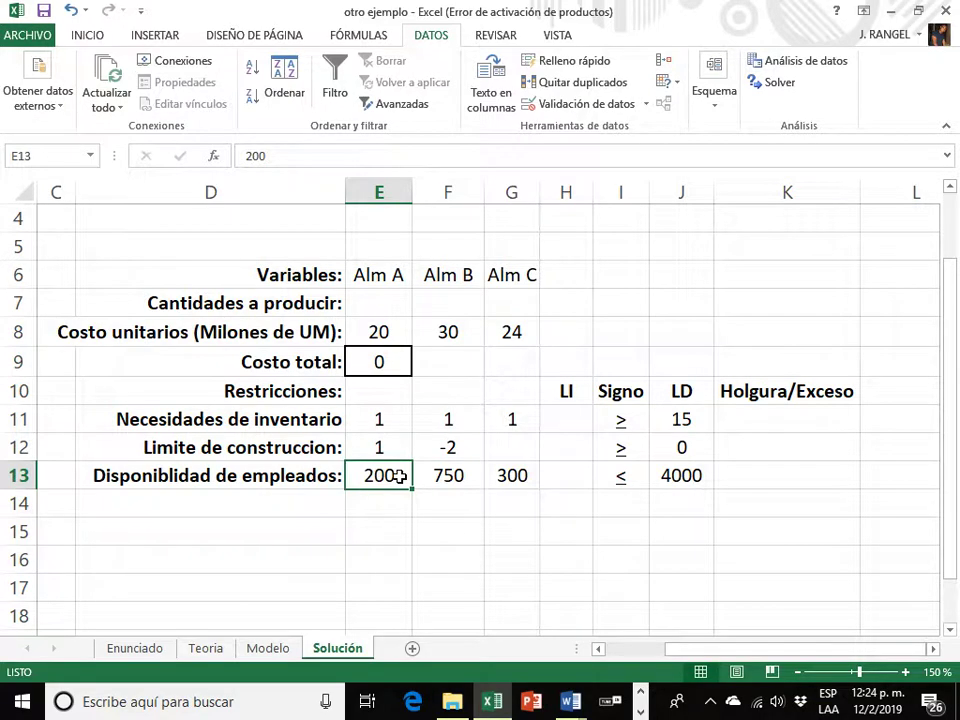
pyautogui.click(456, 476)
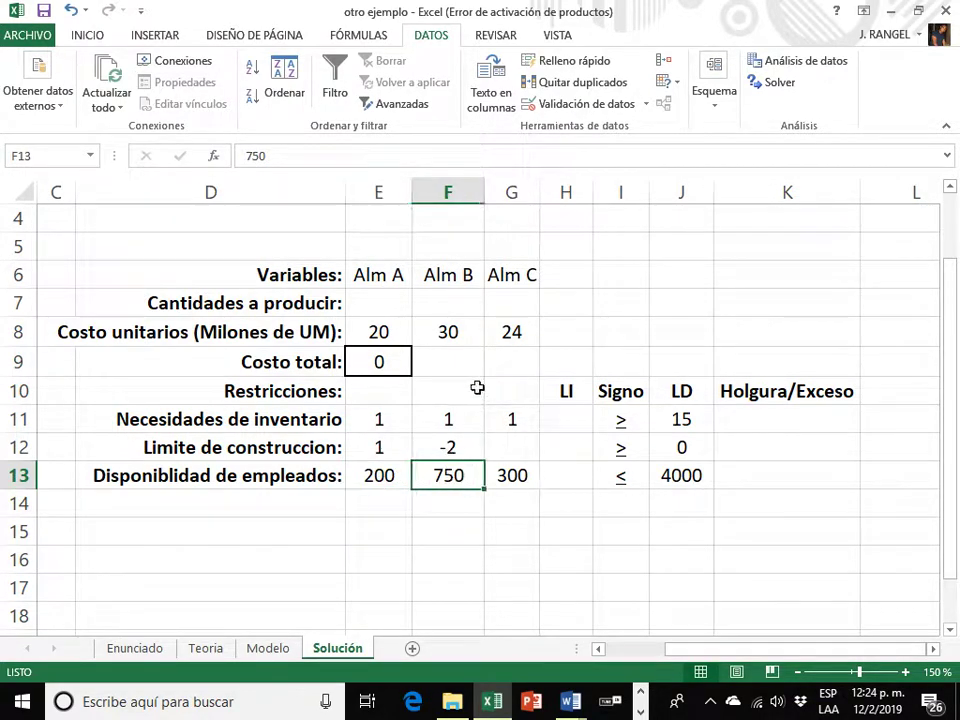
pyautogui.click(512, 479)
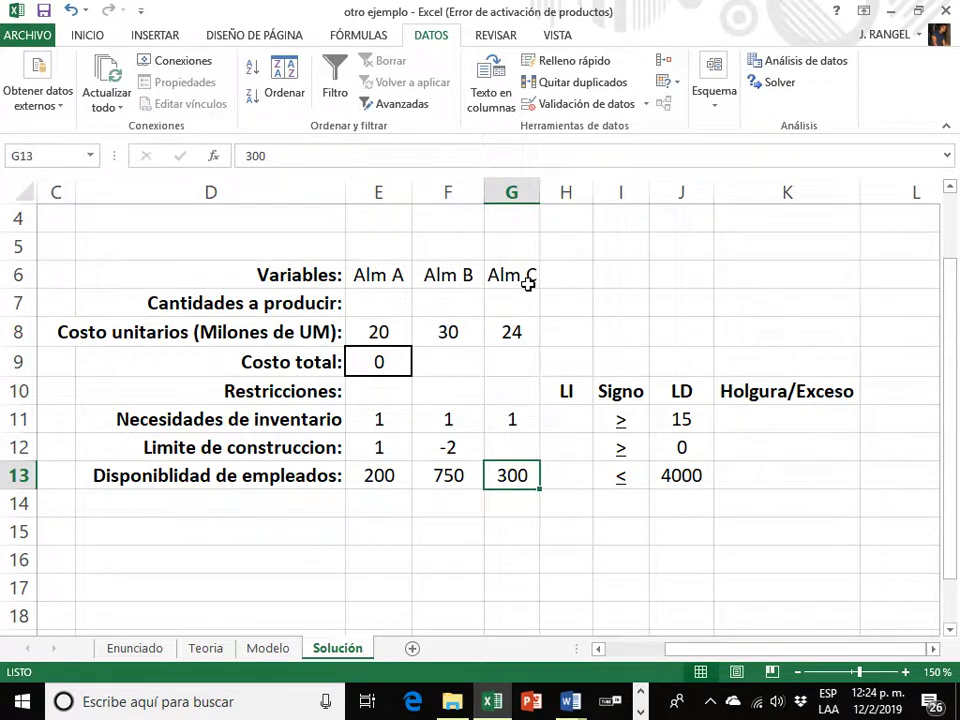
# Step: Examine the LI column cells H11:H13 that hold the left-hand sides of the three constraints
pyautogui.click(565, 417)
pyautogui.click(566, 446)
pyautogui.click(569, 476)
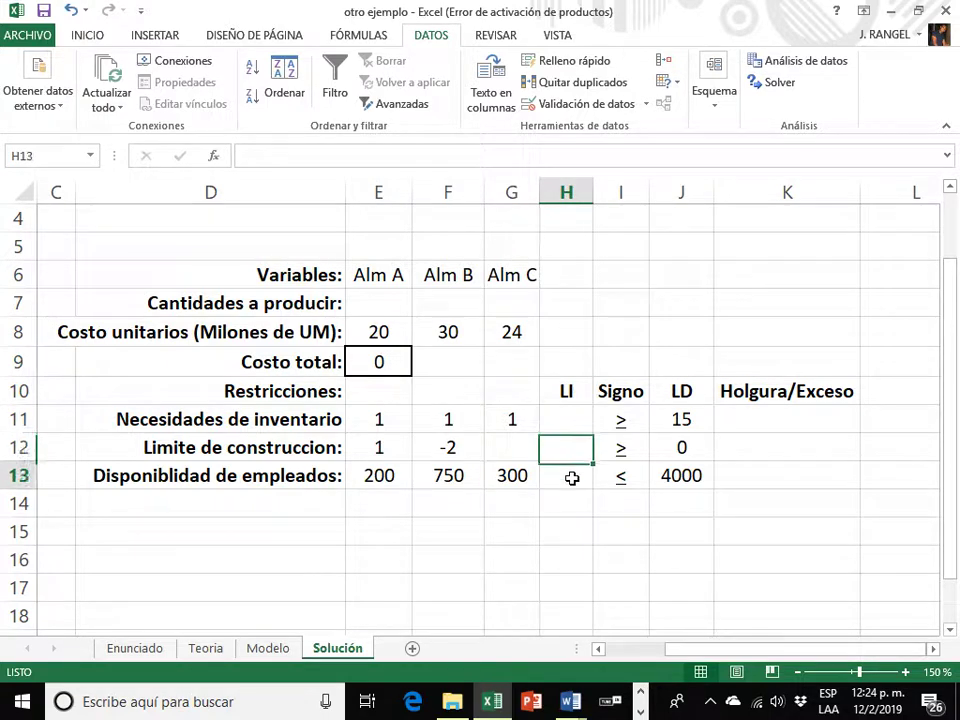
pyautogui.click(571, 425)
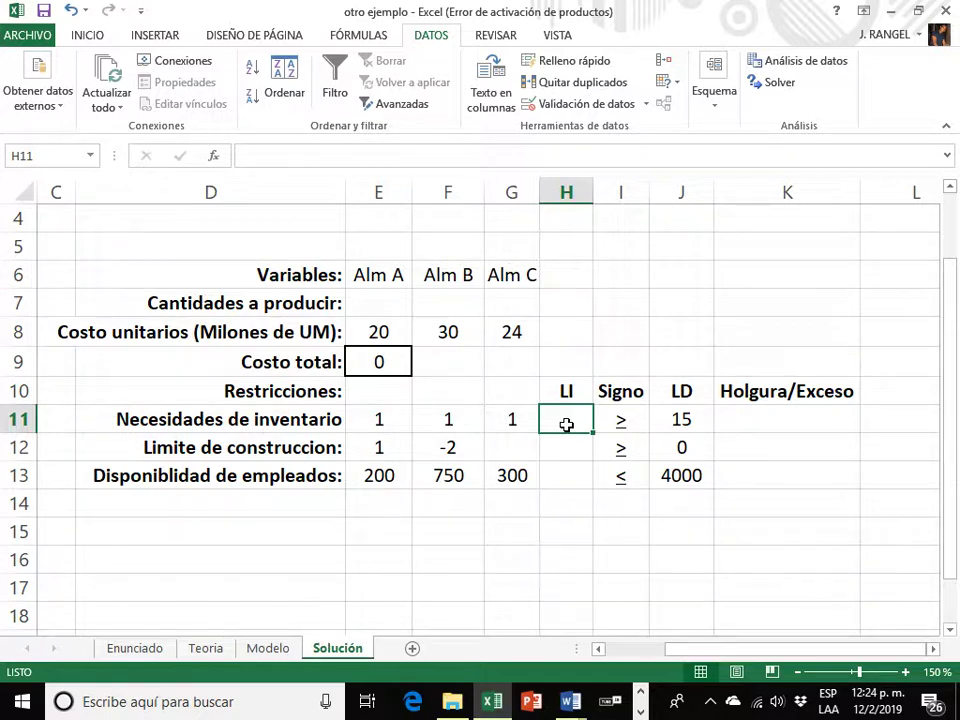
pyautogui.click(570, 440)
pyautogui.click(574, 421)
pyautogui.click(576, 443)
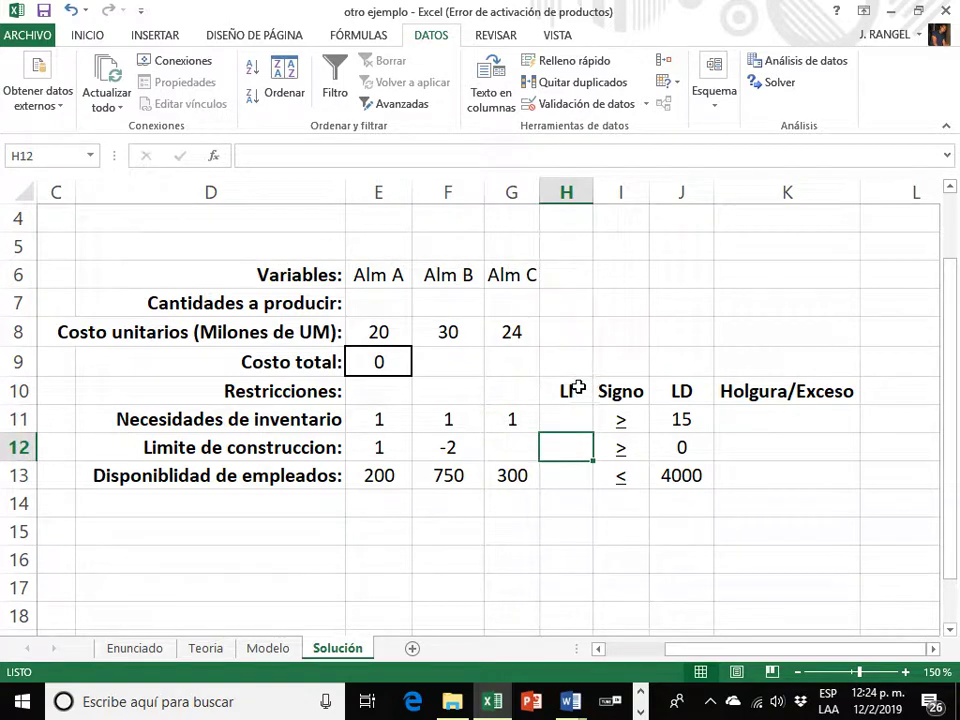
pyautogui.click(578, 392)
pyautogui.moveTo(581, 432); pyautogui.dragTo(581, 473)
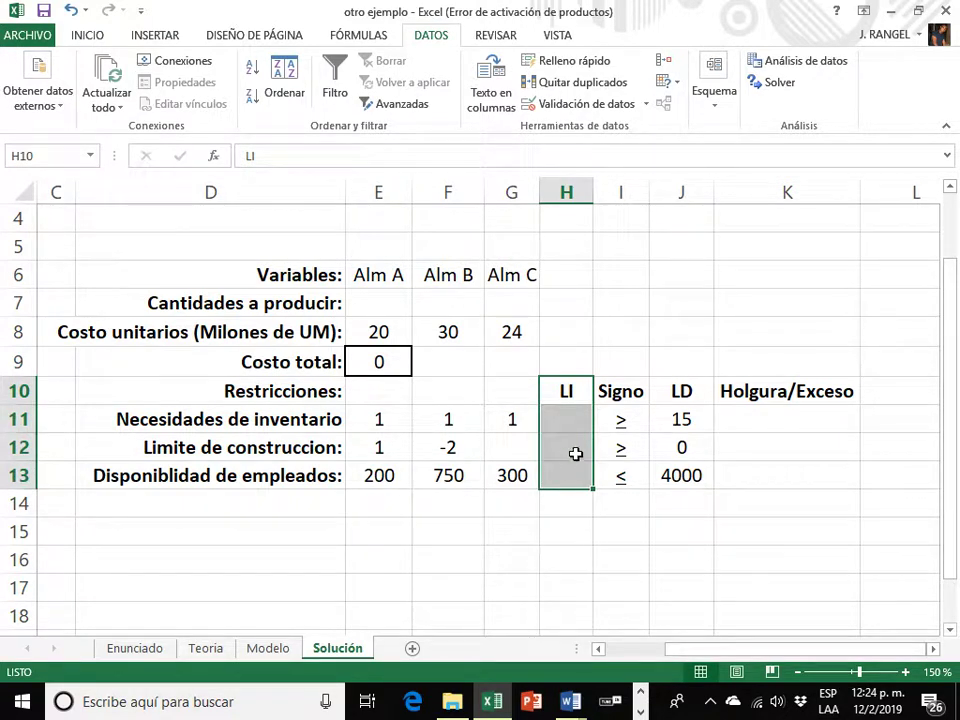
pyautogui.click(572, 447)
# Step: Build the inventory constraint's left-hand side in H11 as =E11*E7+F11*F7+G11*G7, multiplying each coefficient by its warehouse quantity
pyautogui.click(562, 418)
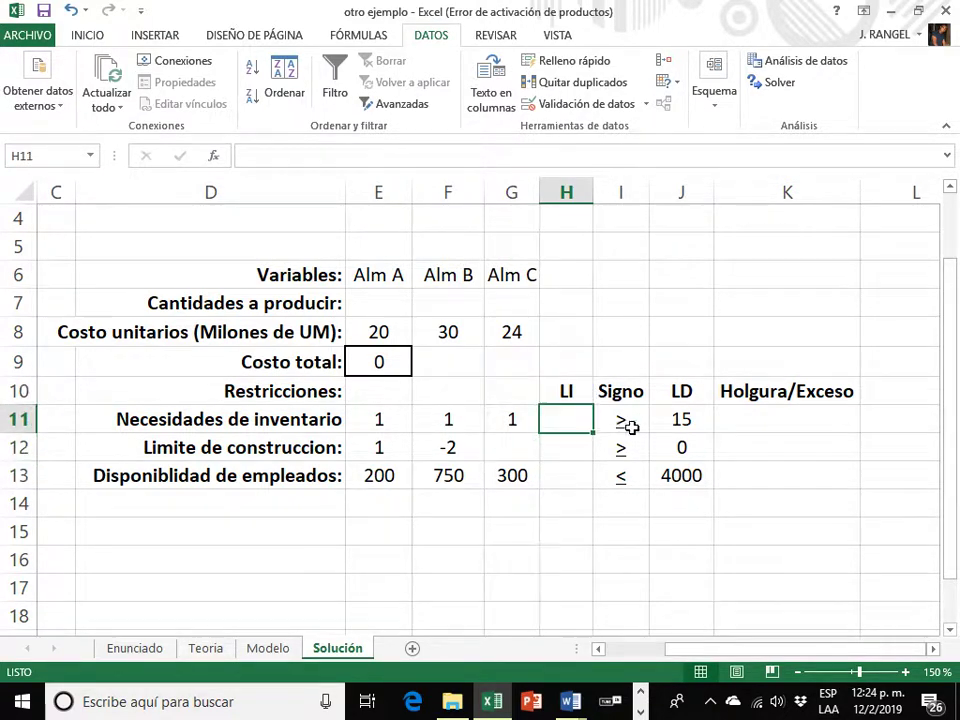
pyautogui.doubleClick(570, 421)
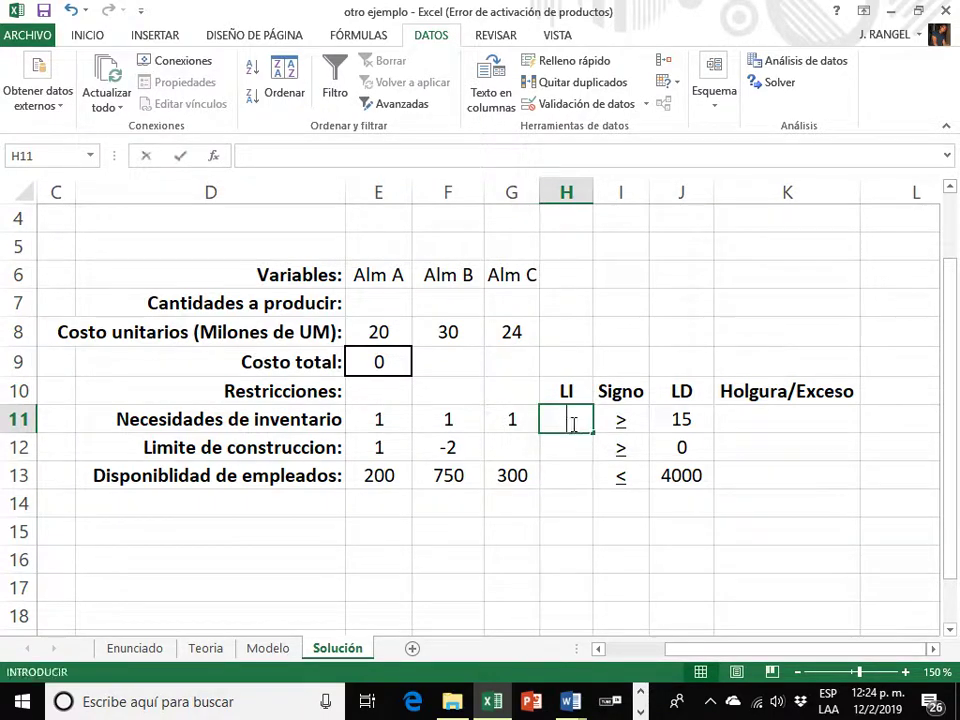
pyautogui.write('=')
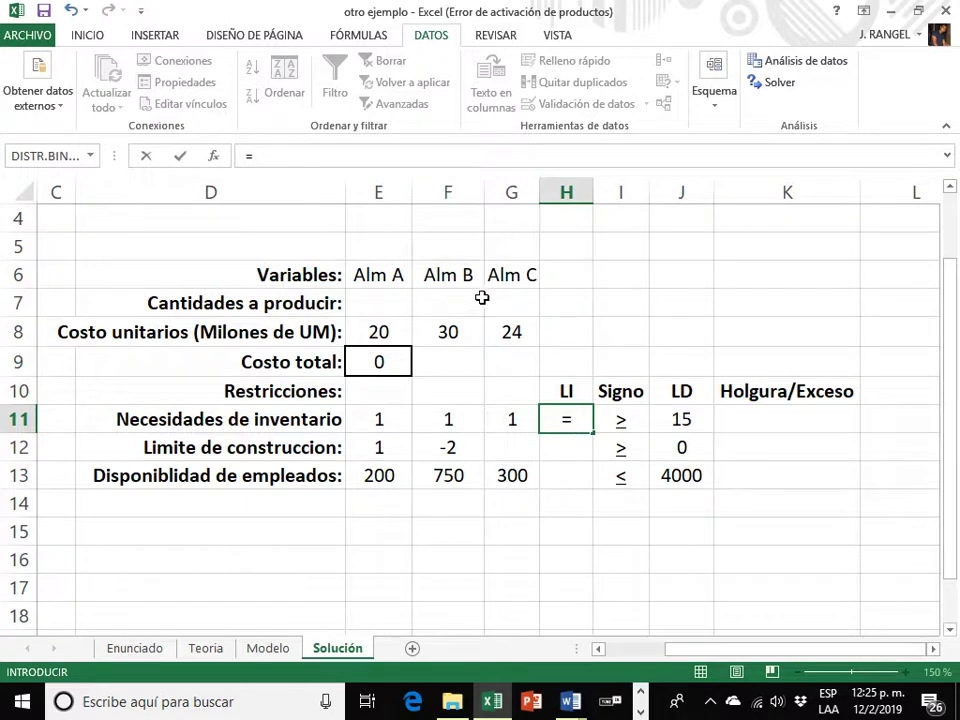
pyautogui.click(381, 420)
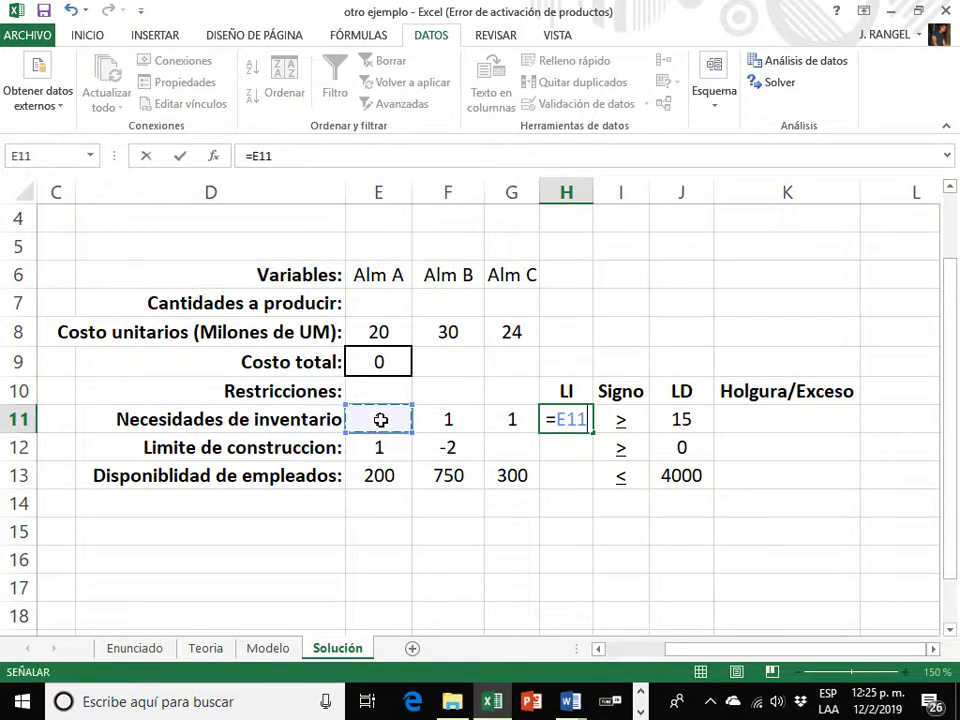
pyautogui.write('*')
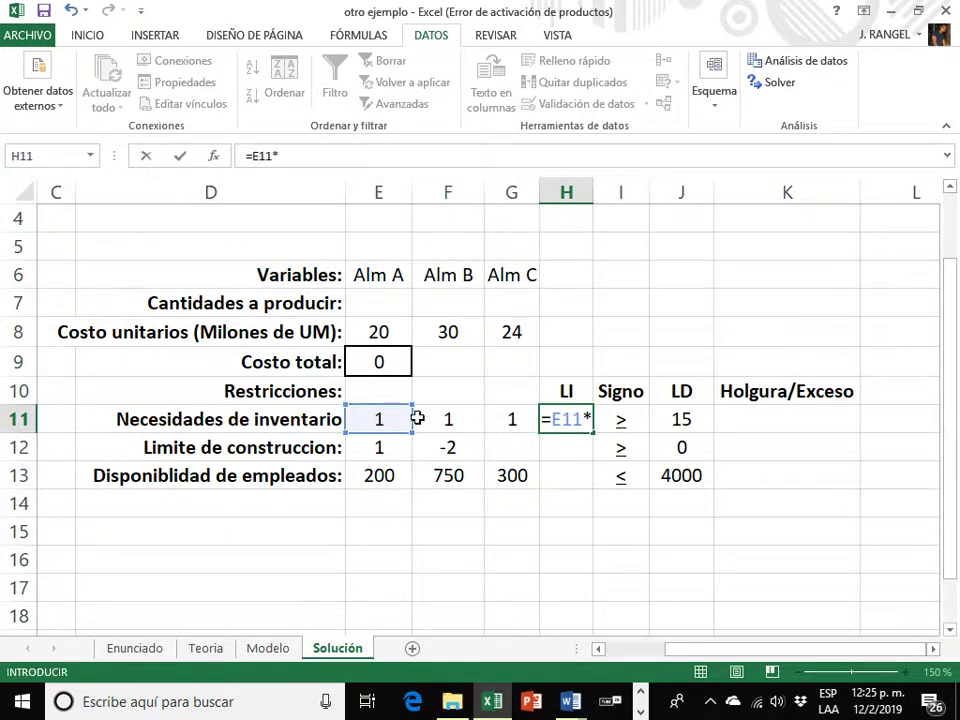
pyautogui.click(390, 312)
pyautogui.write('+')
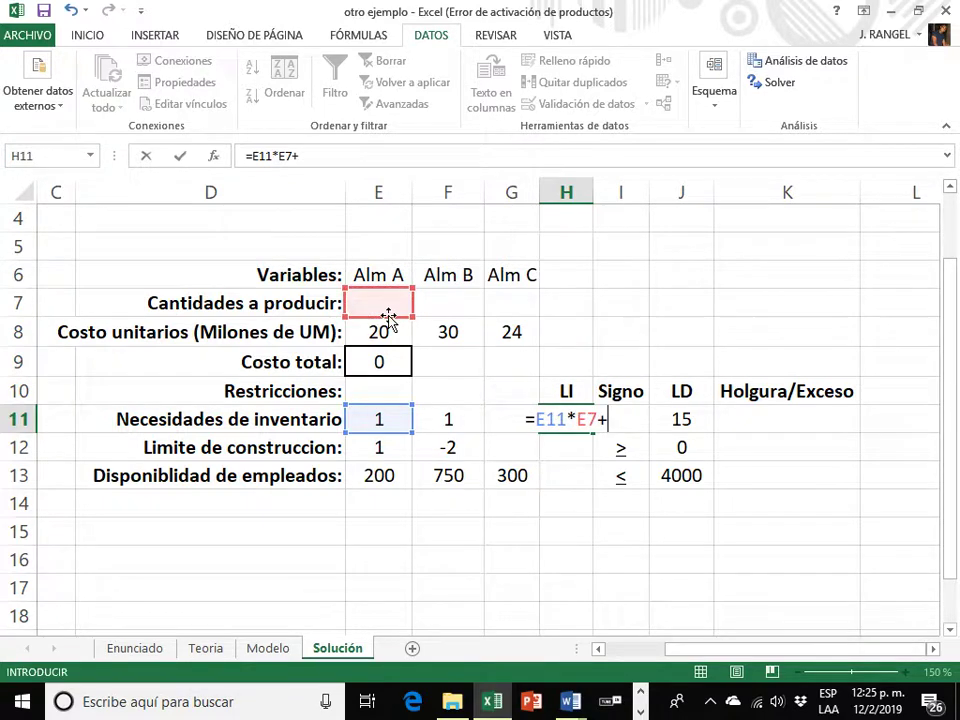
pyautogui.click(469, 424)
pyautogui.write('*')
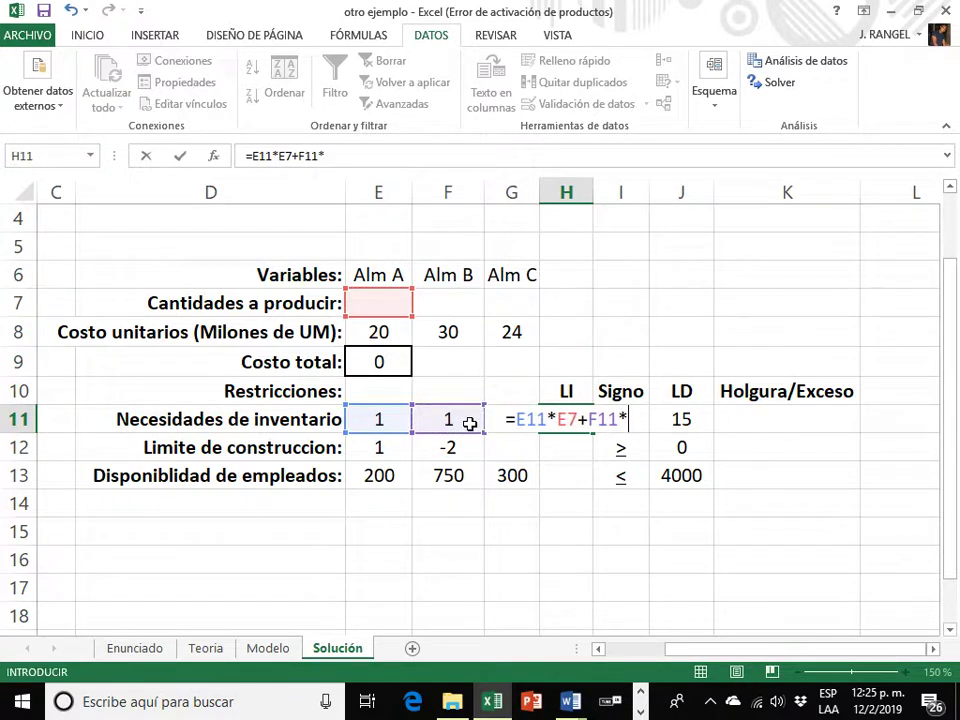
pyautogui.click(443, 308)
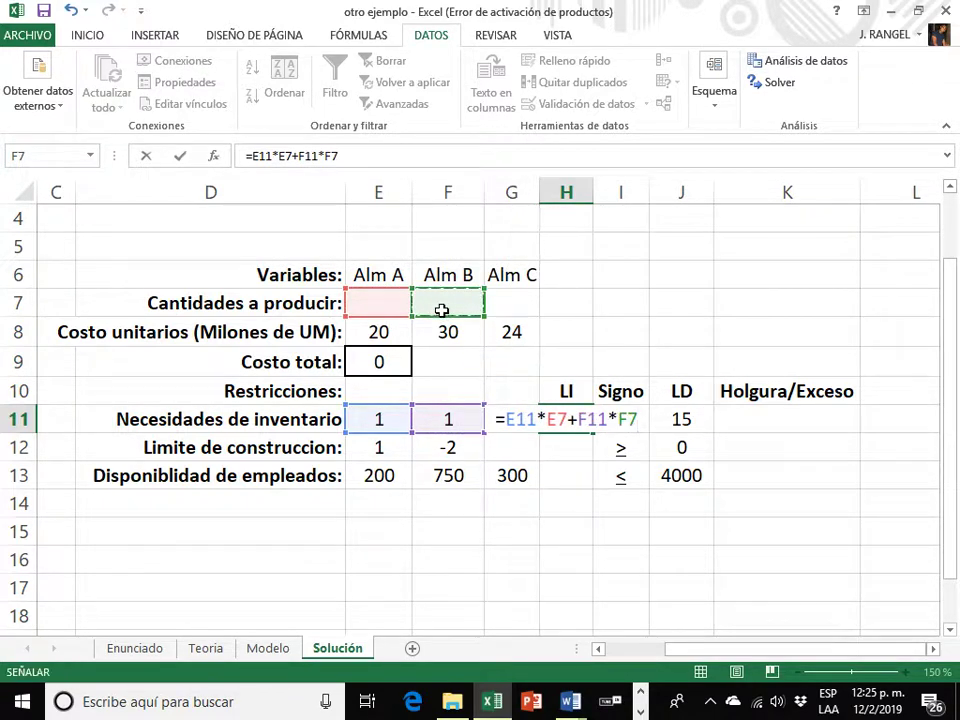
pyautogui.write('+')
pyautogui.click(523, 395)
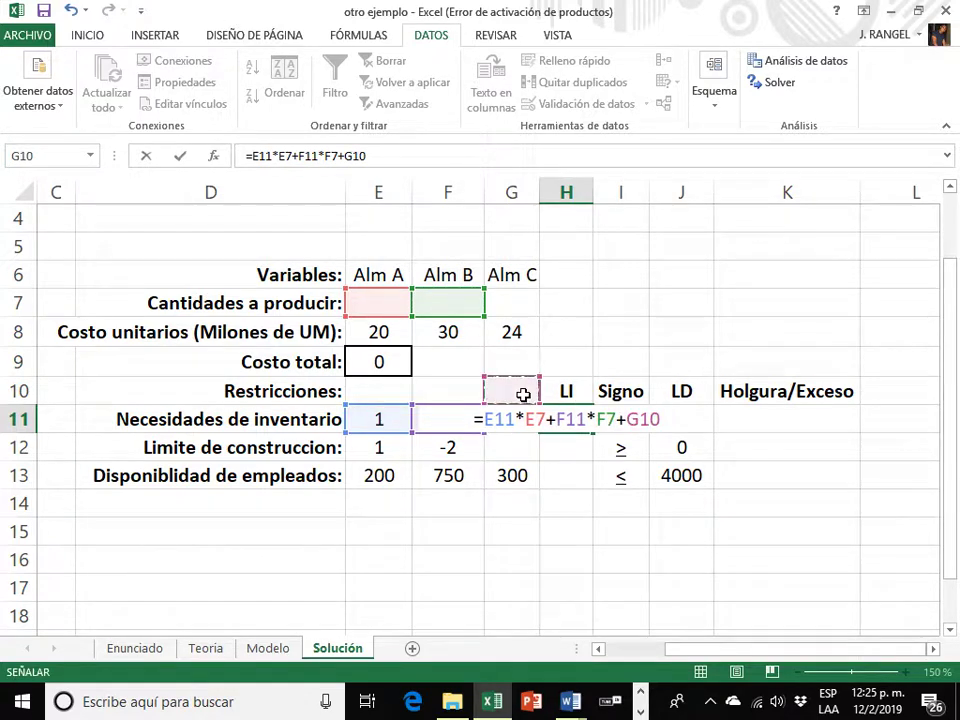
pyautogui.press('Down')
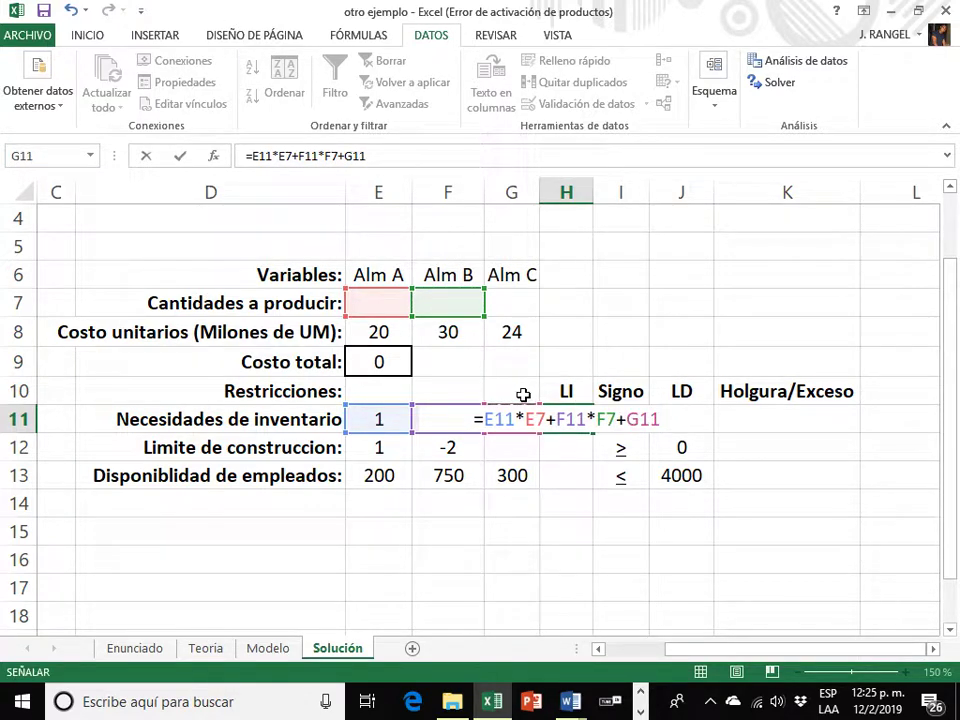
pyautogui.write('*')
pyautogui.click(529, 304)
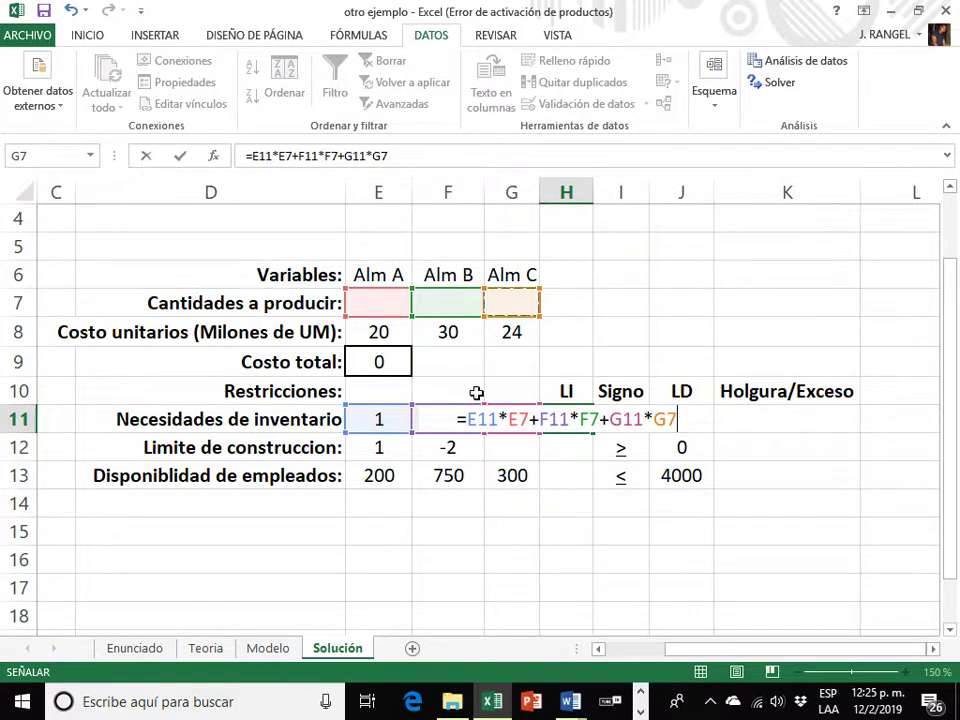
# Step: Make the quantity references in the H11 formula absolute, giving =E11*$E$7+F11*$F$7+G11*$G$7
pyautogui.click(512, 419)
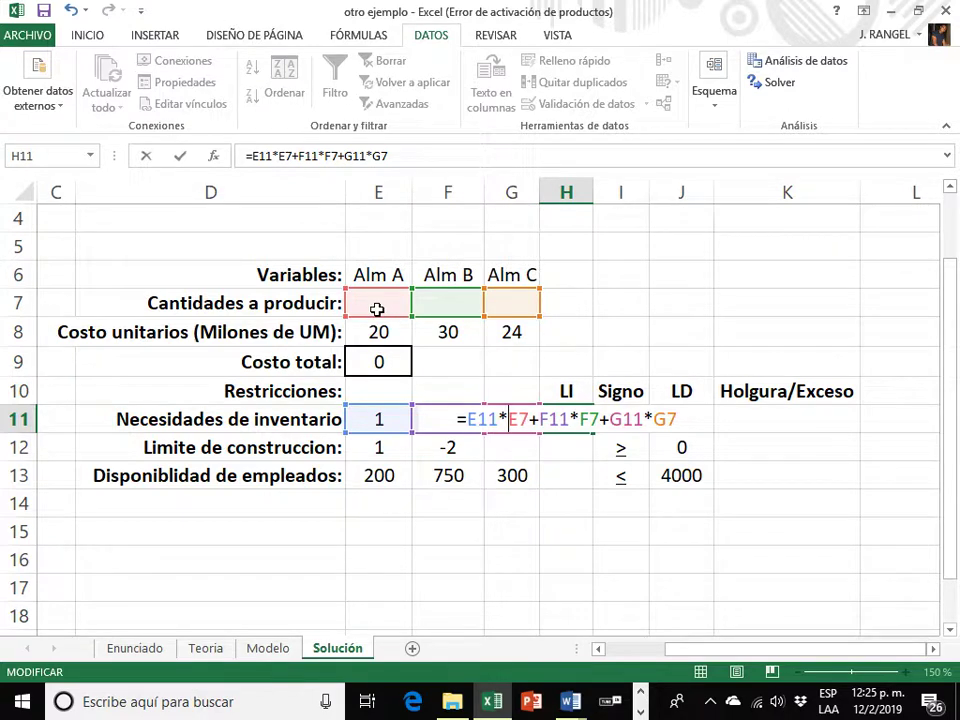
pyautogui.press('F4')
pyautogui.press('F4')
pyautogui.press('F4')
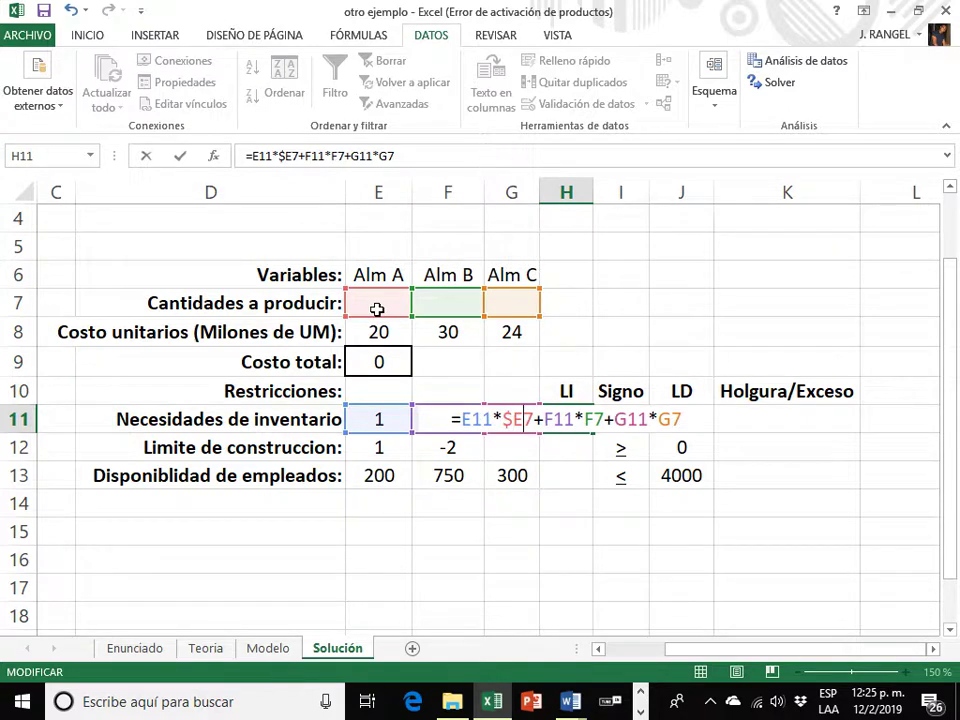
pyautogui.press('F4')
pyautogui.press('F4')
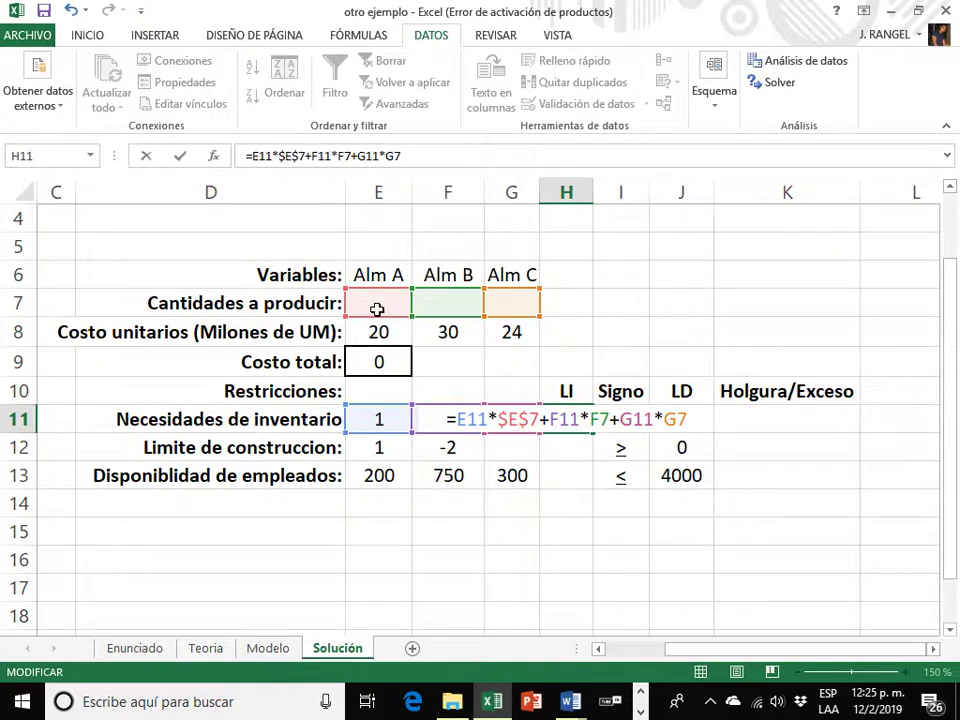
pyautogui.press('Right')
pyautogui.press('Right')
pyautogui.press('Right')
pyautogui.press('Right')
pyautogui.press('F4')
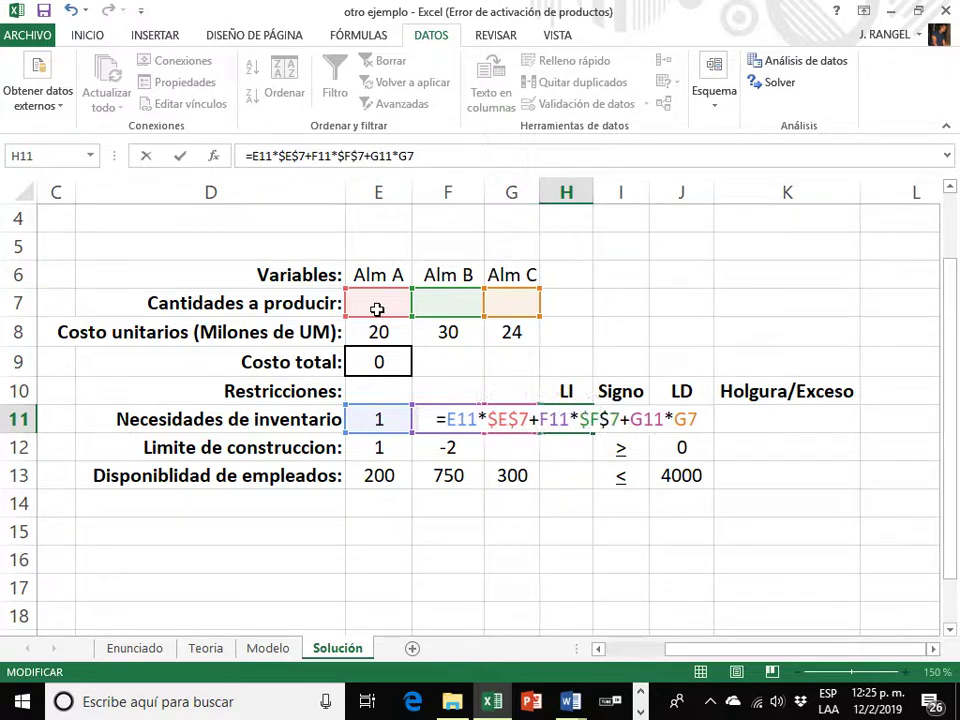
pyautogui.press('Right')
pyautogui.write('$')
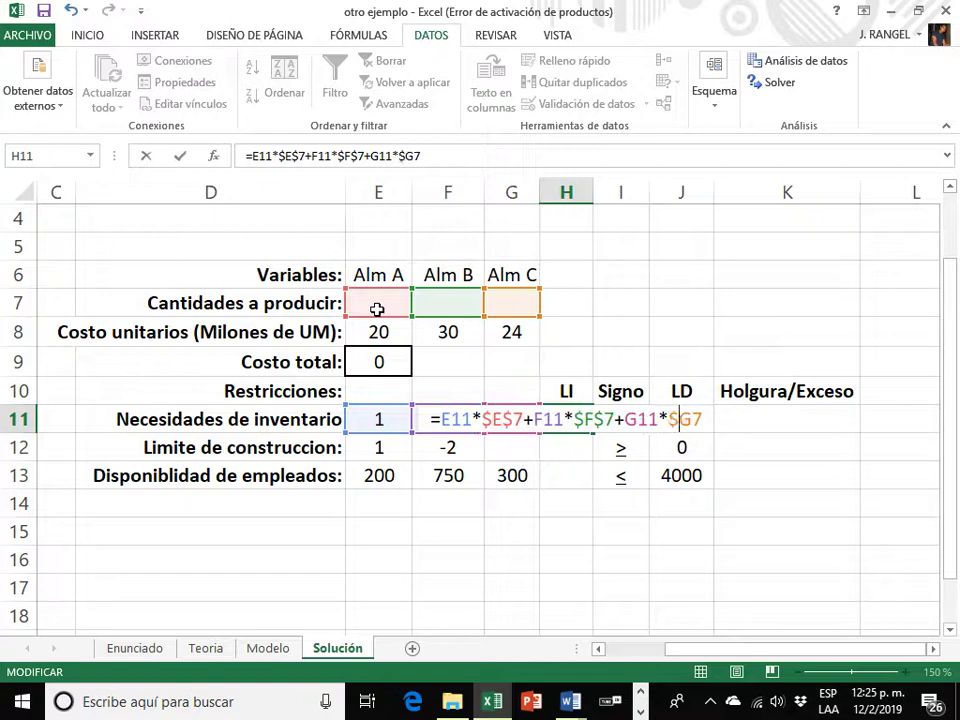
pyautogui.press('Right')
pyautogui.write('$')
pyautogui.press('Return')
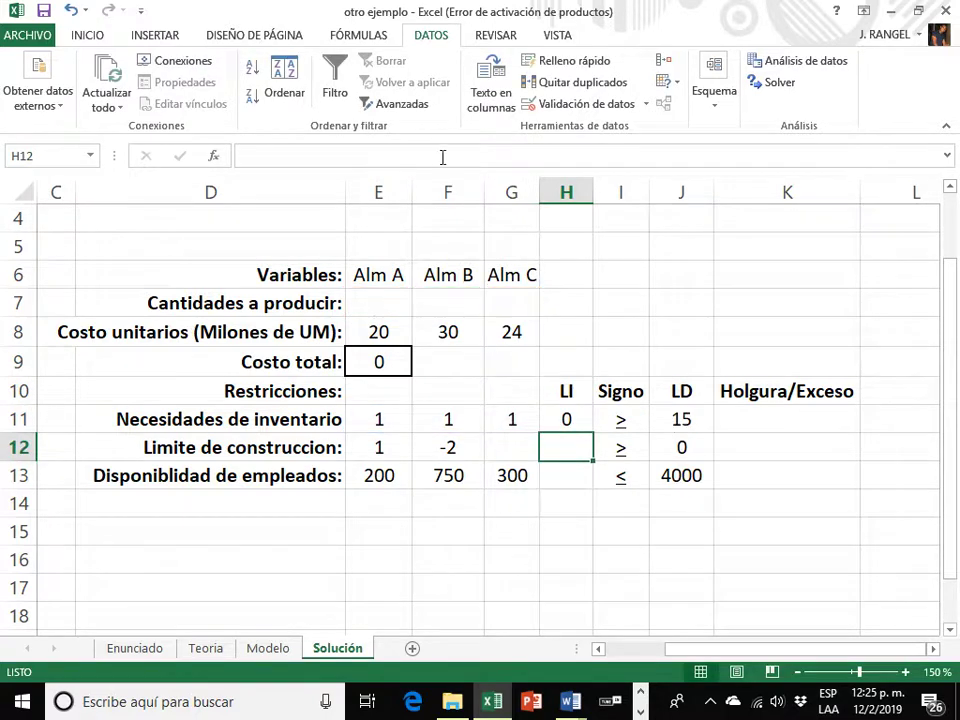
# Step: Copy the H11 formula down to H12:H13 for the construction limit and employee availability constraints
pyautogui.click(584, 421)
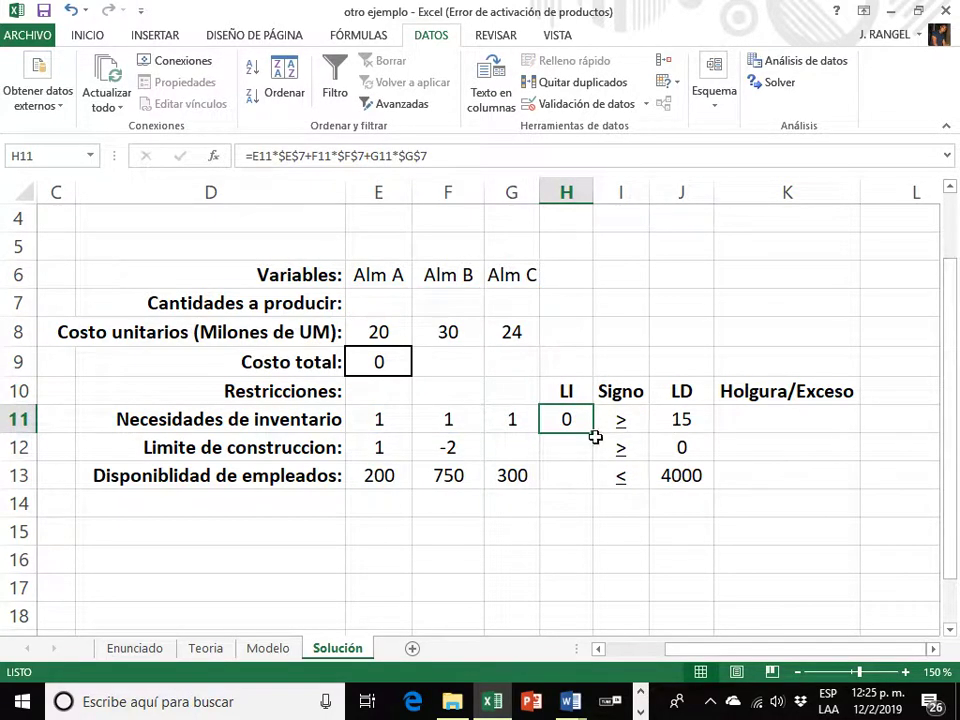
pyautogui.moveTo(595, 437); pyautogui.dragTo(589, 484)
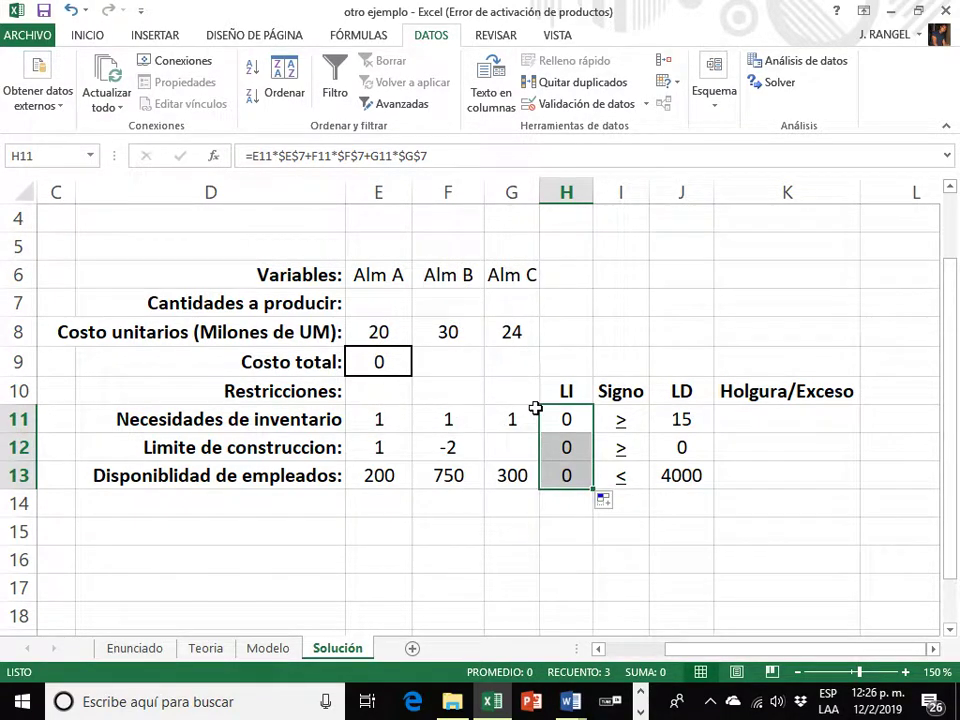
# Step: Examine the empty Holgura/Exceso cells K11:K13 and the constraint signs in I11:I13
pyautogui.click(755, 422)
pyautogui.moveTo(765, 420); pyautogui.dragTo(768, 481)
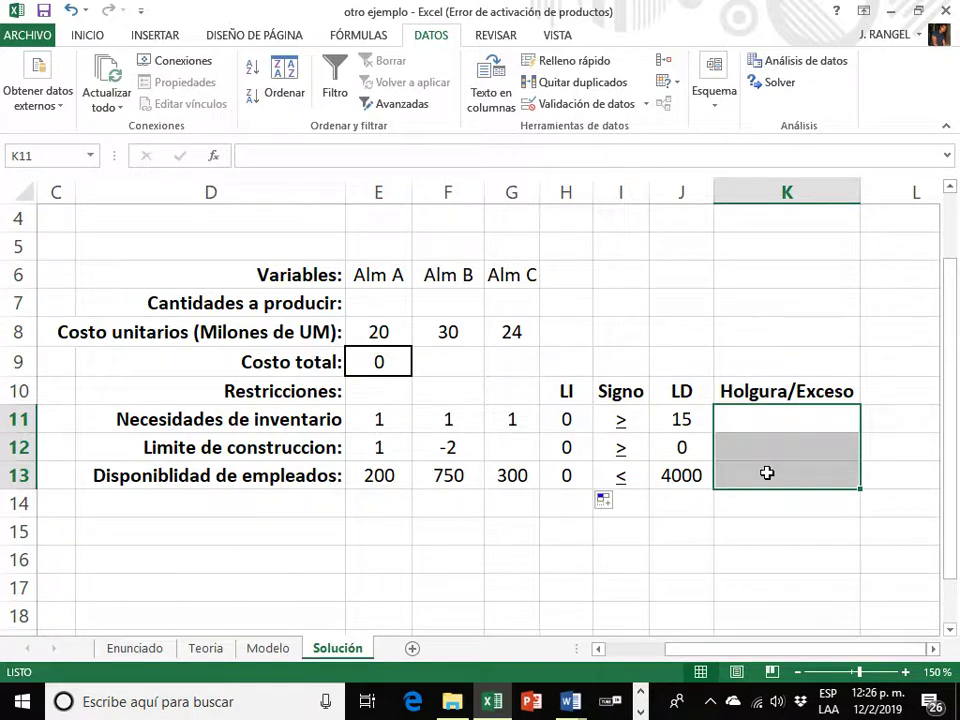
pyautogui.click(752, 499)
pyautogui.click(751, 425)
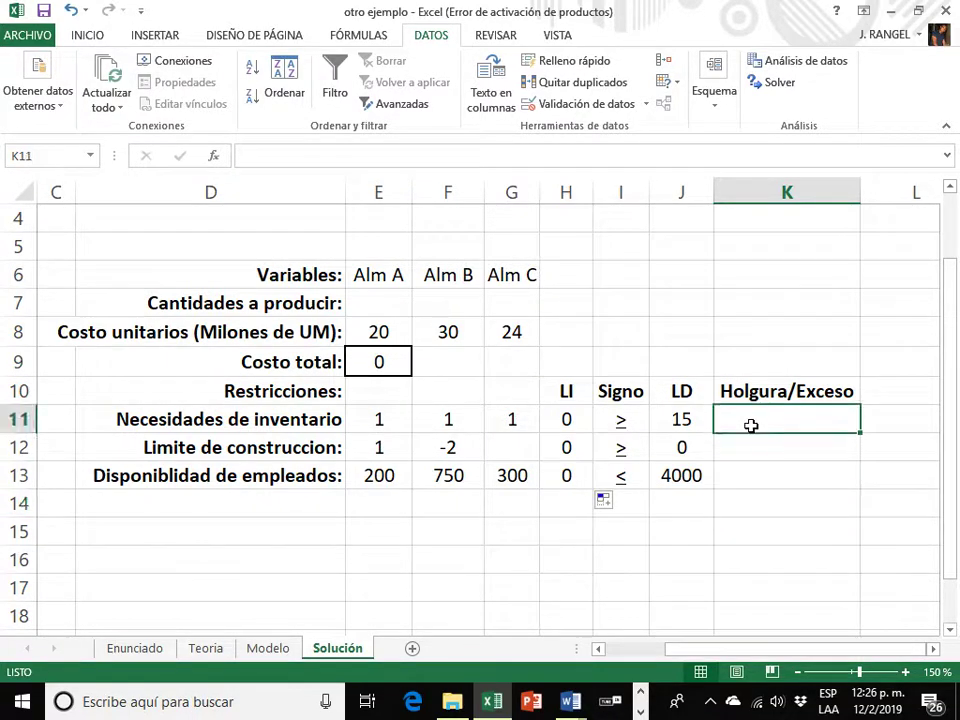
pyautogui.moveTo(626, 420); pyautogui.dragTo(636, 453)
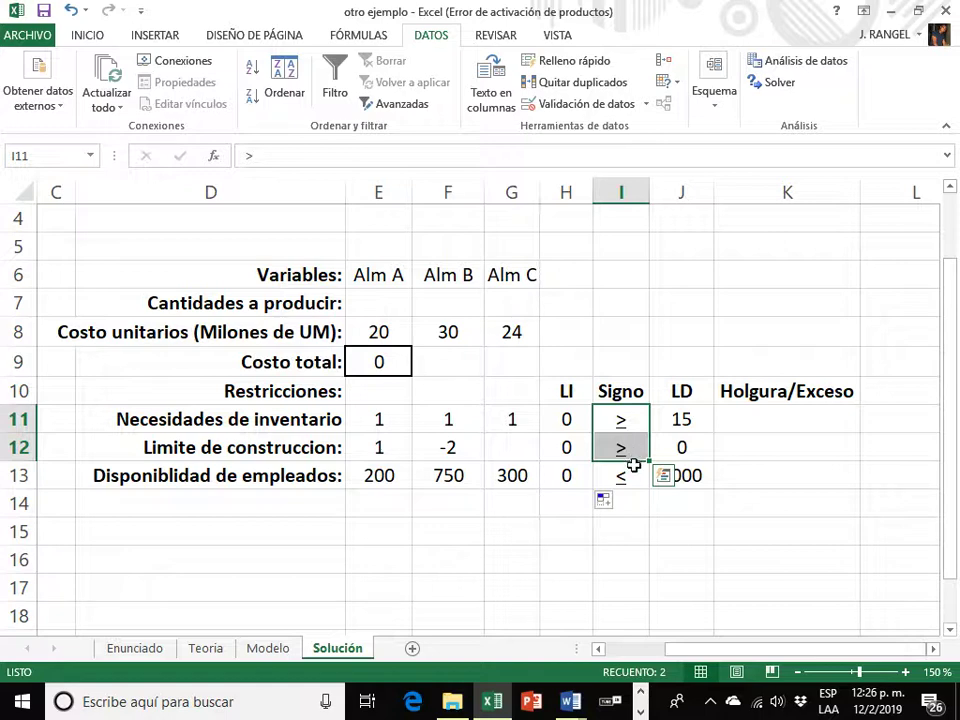
pyautogui.click(635, 478)
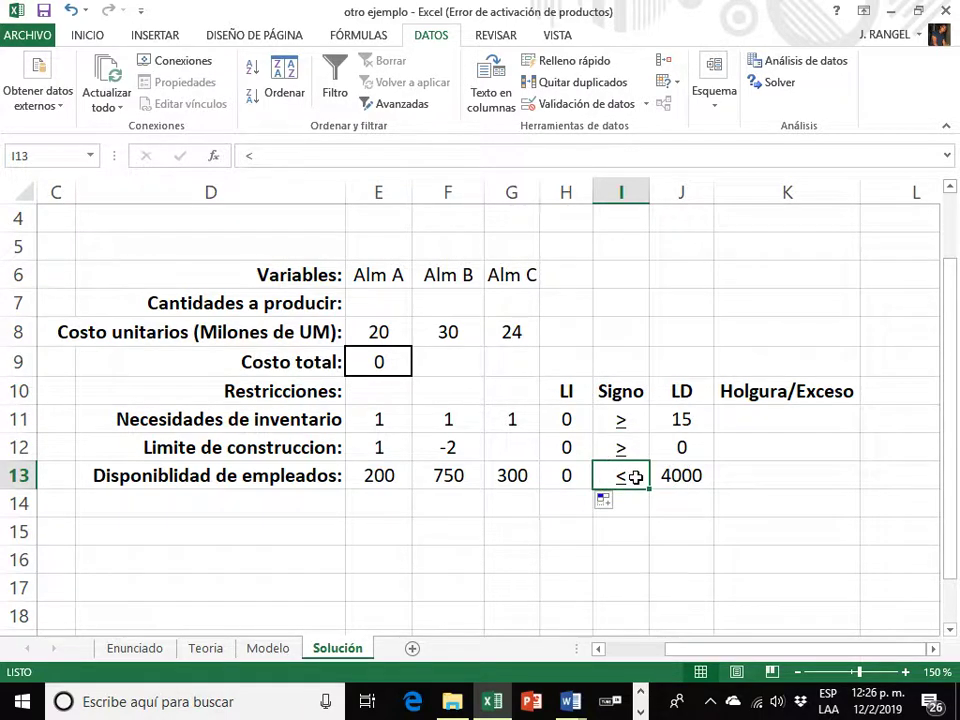
# Step: Enter the excess formula =H11-J11 in K11 and copy it down to K12 for the construction limit
pyautogui.click(737, 425)
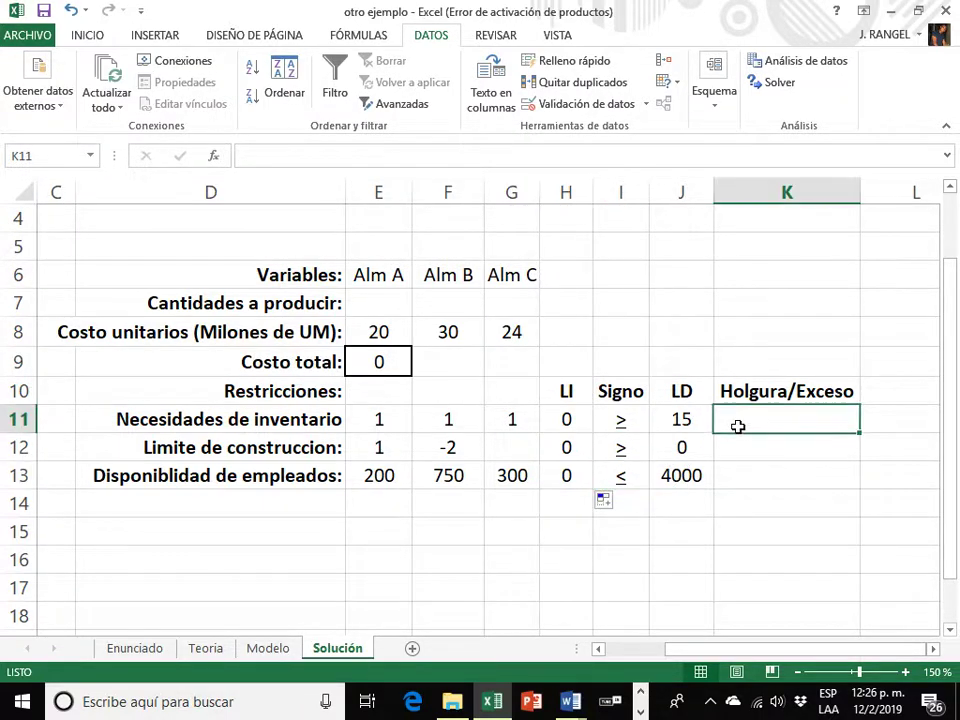
pyautogui.write('=')
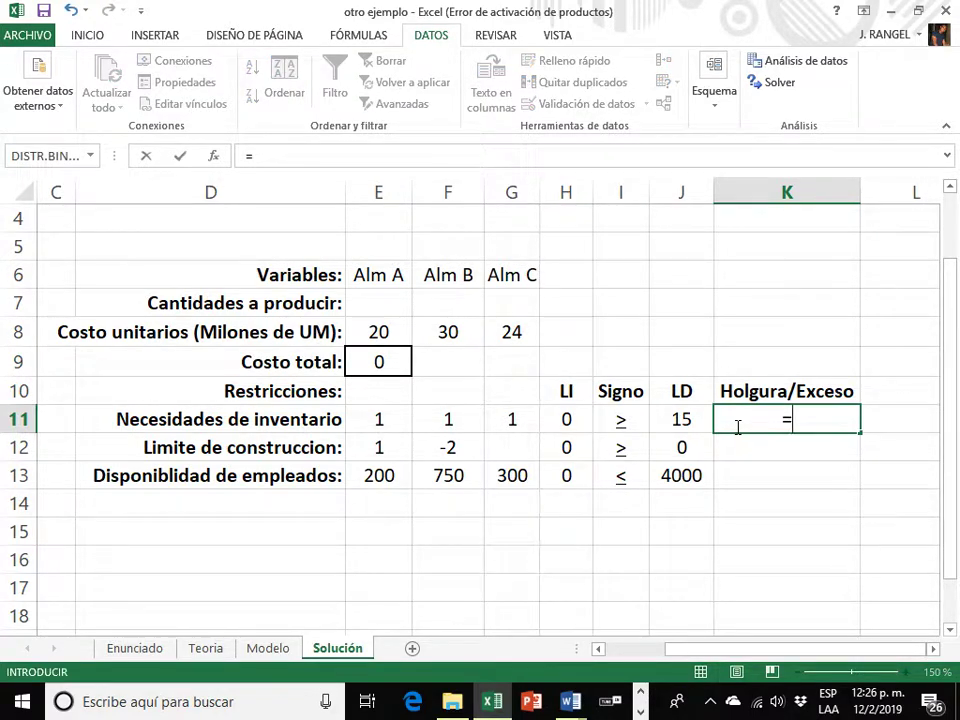
pyautogui.click(571, 423)
pyautogui.write('-')
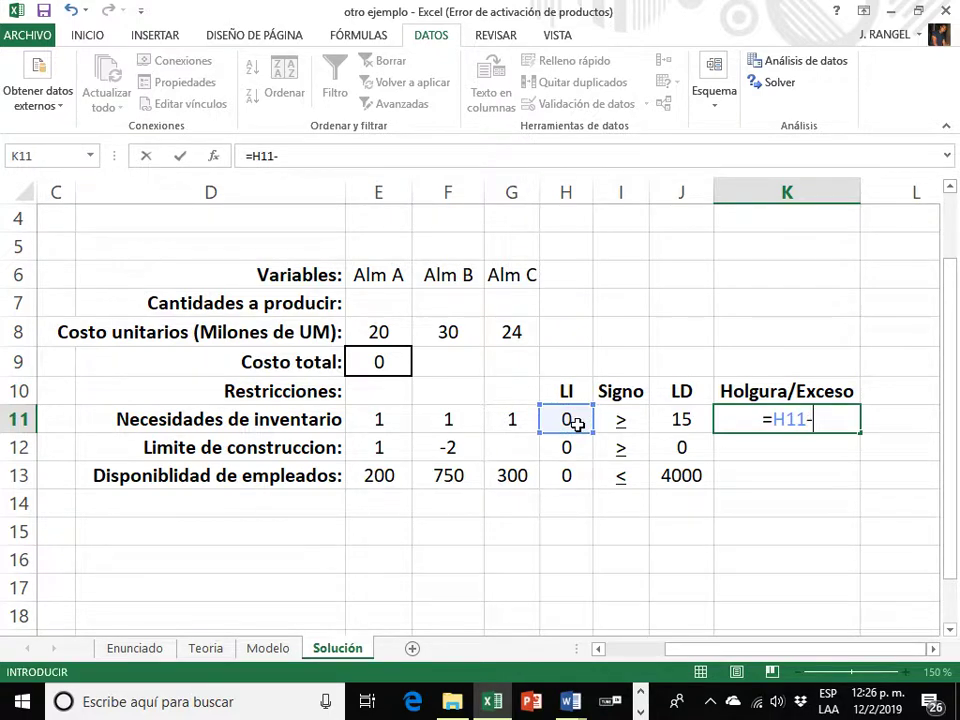
pyautogui.click(700, 422)
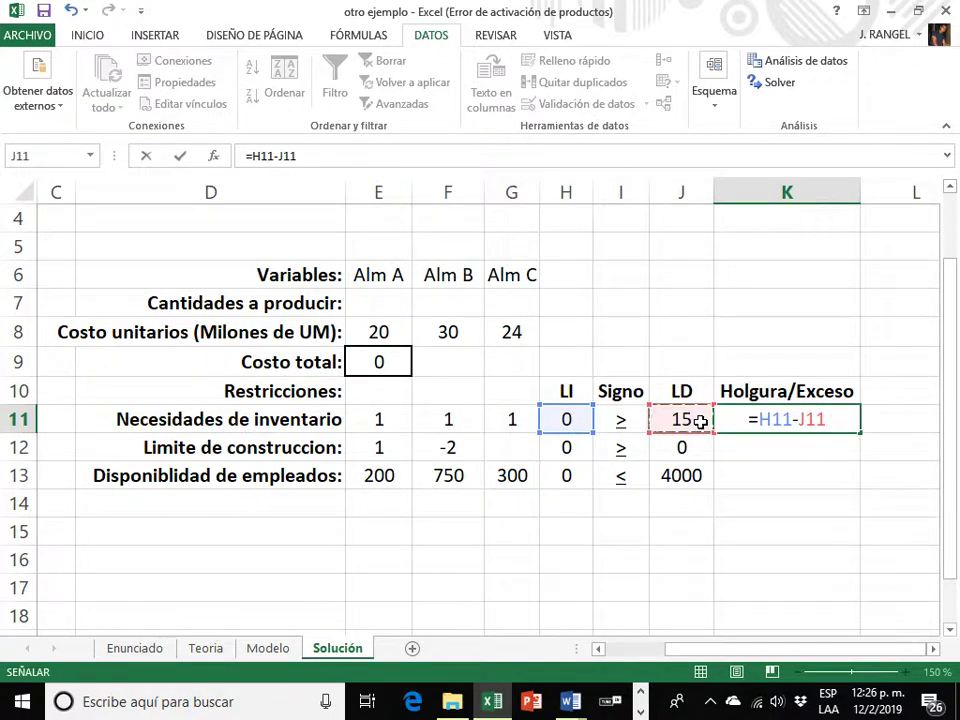
pyautogui.press('Return')
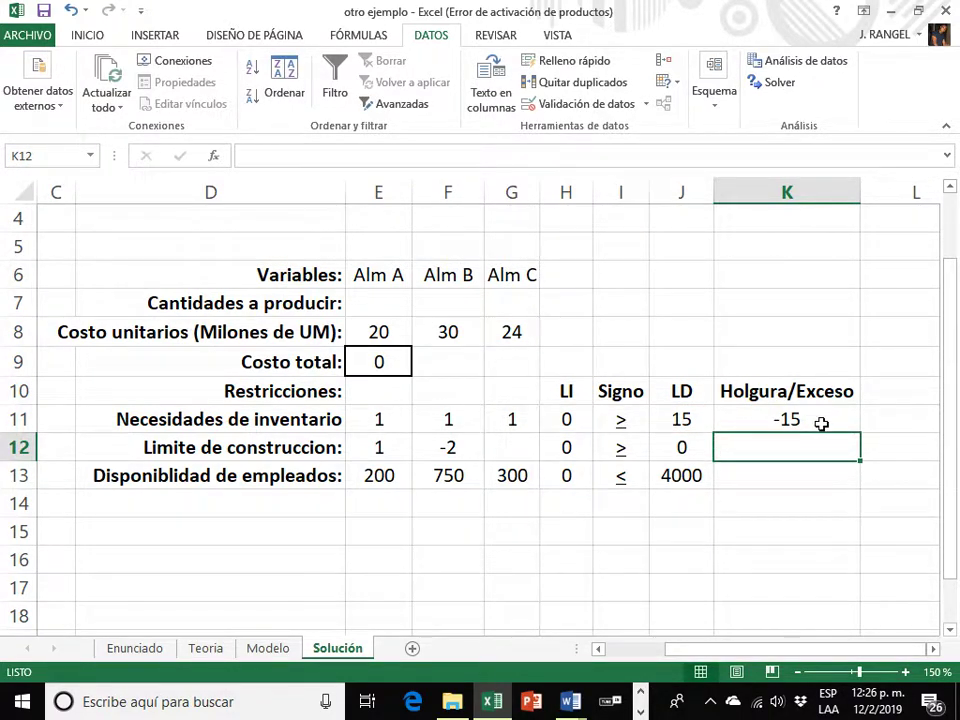
pyautogui.click(791, 425)
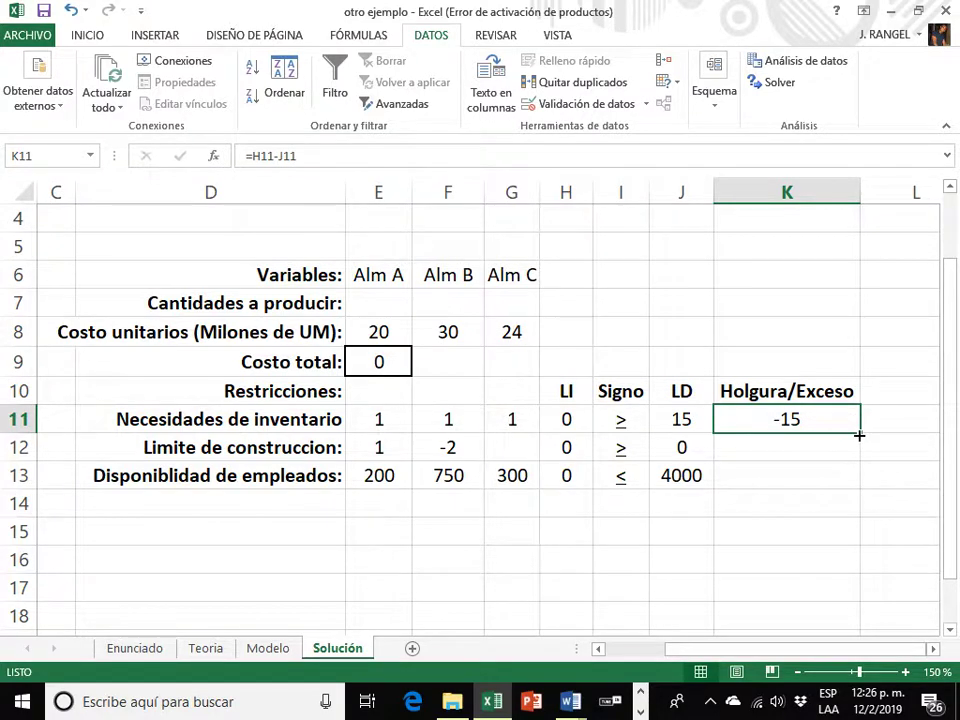
pyautogui.moveTo(859, 436); pyautogui.dragTo(860, 462)
# Step: Enter the slack formula =J13-H13 in K13 for the employee availability constraint
pyautogui.click(782, 480)
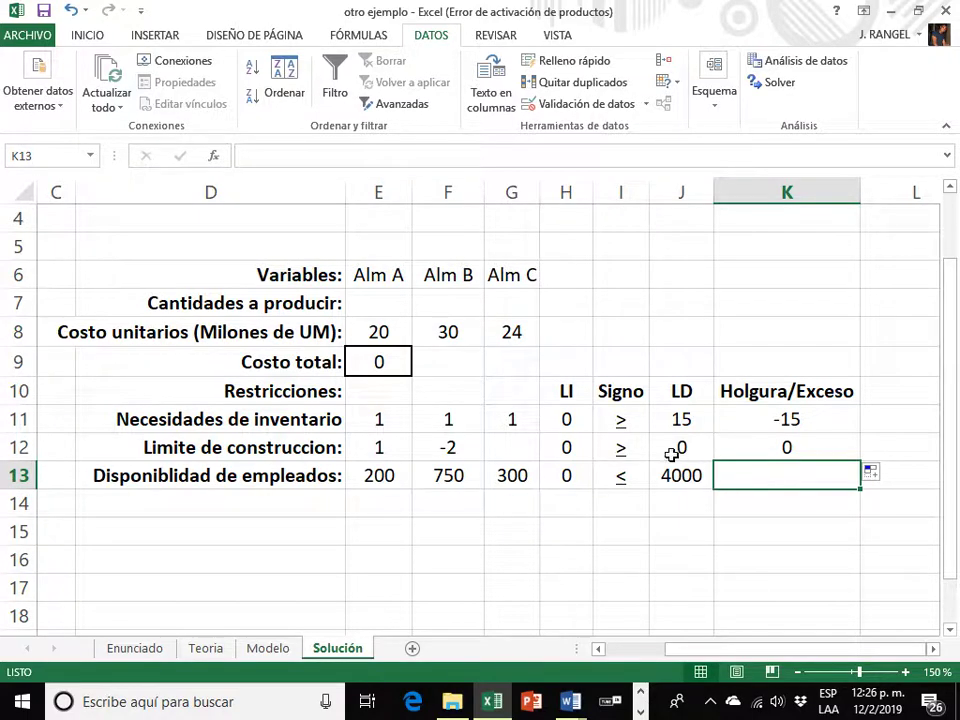
pyautogui.doubleClick(759, 480)
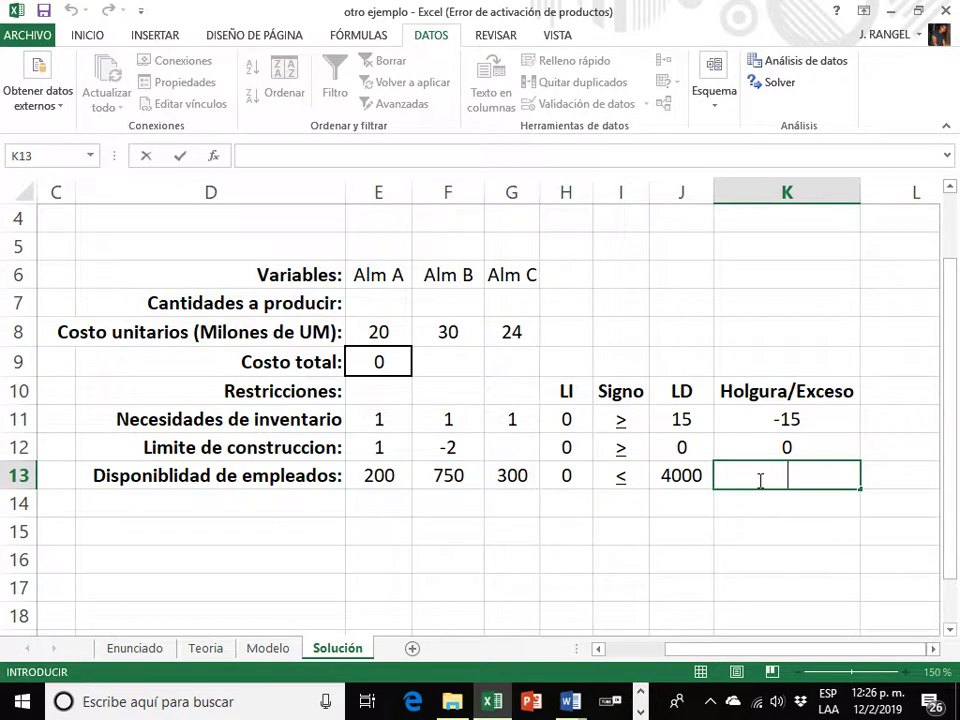
pyautogui.write('=')
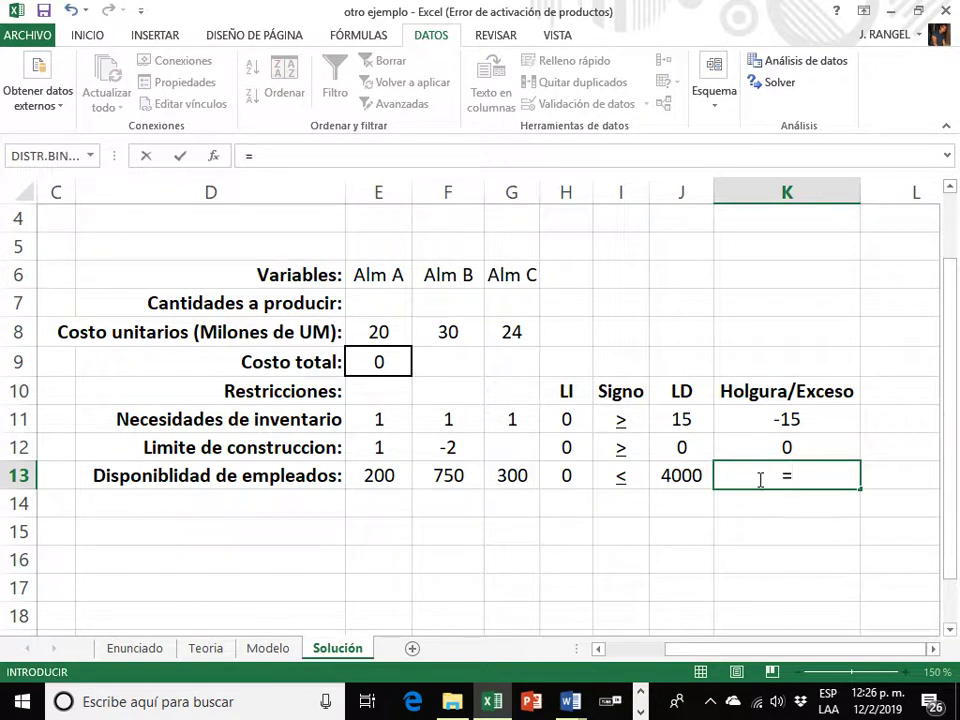
pyautogui.click(685, 476)
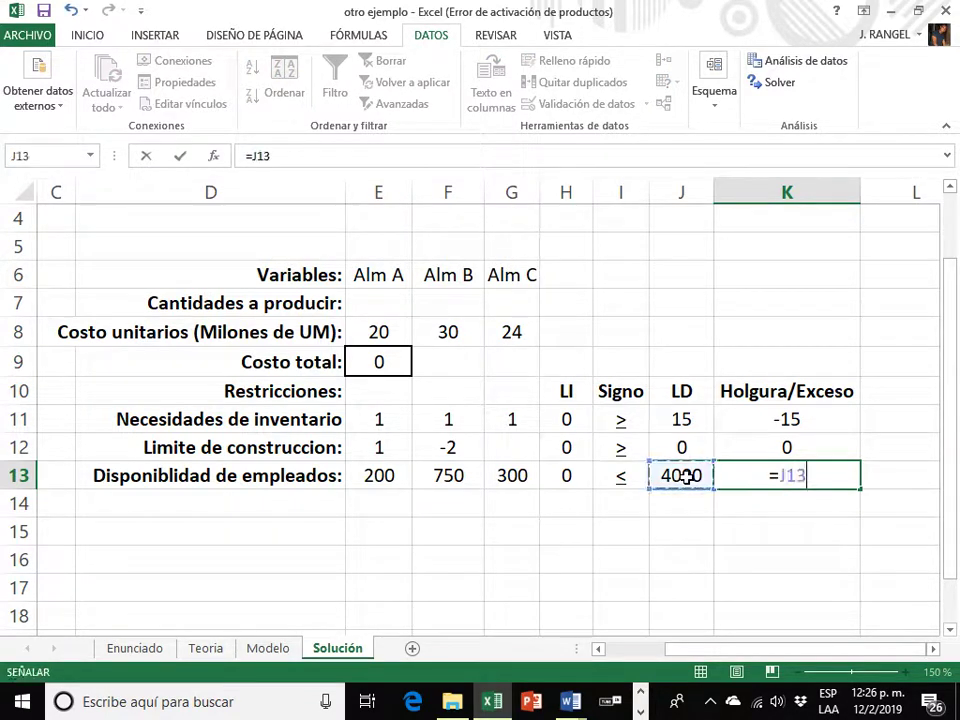
pyautogui.write('-')
pyautogui.click(576, 474)
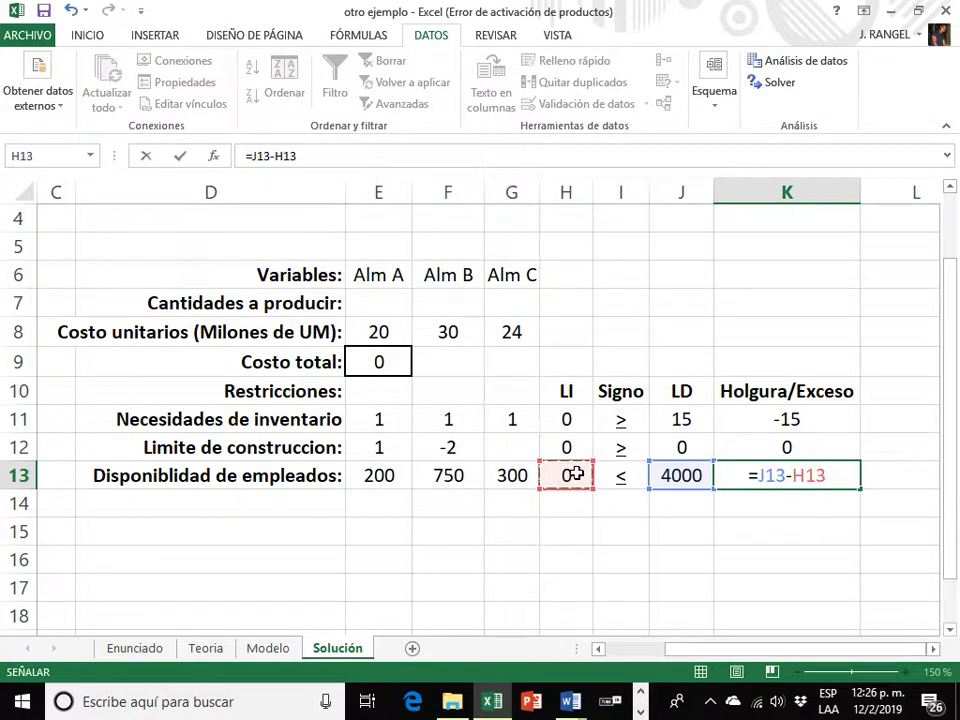
pyautogui.press('Return')
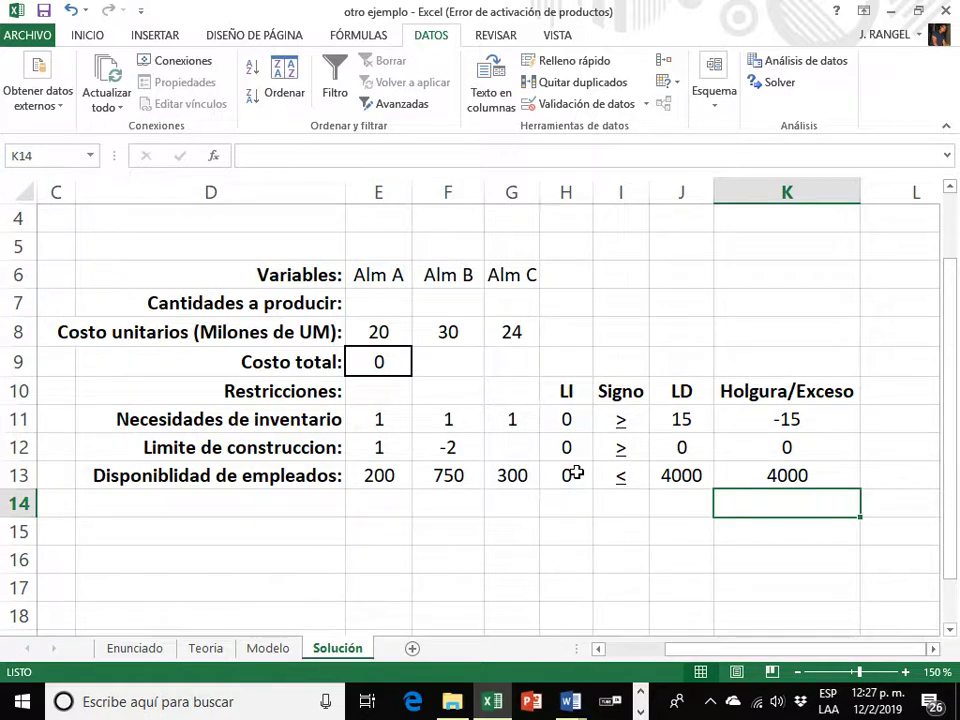
# Step: Open Solver and set the total cost cell E9 as the objective, with the goal of minimising it
pyautogui.click(539, 38)
pyautogui.click(770, 82)
pyautogui.moveTo(597, 50); pyautogui.dragTo(676, 83)
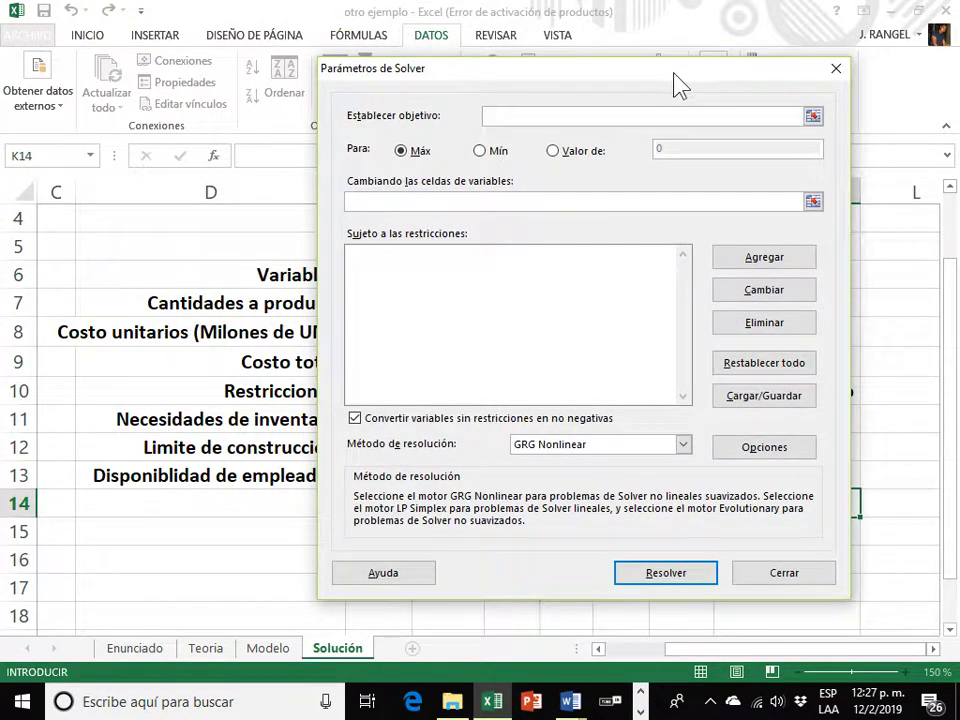
pyautogui.click(813, 116)
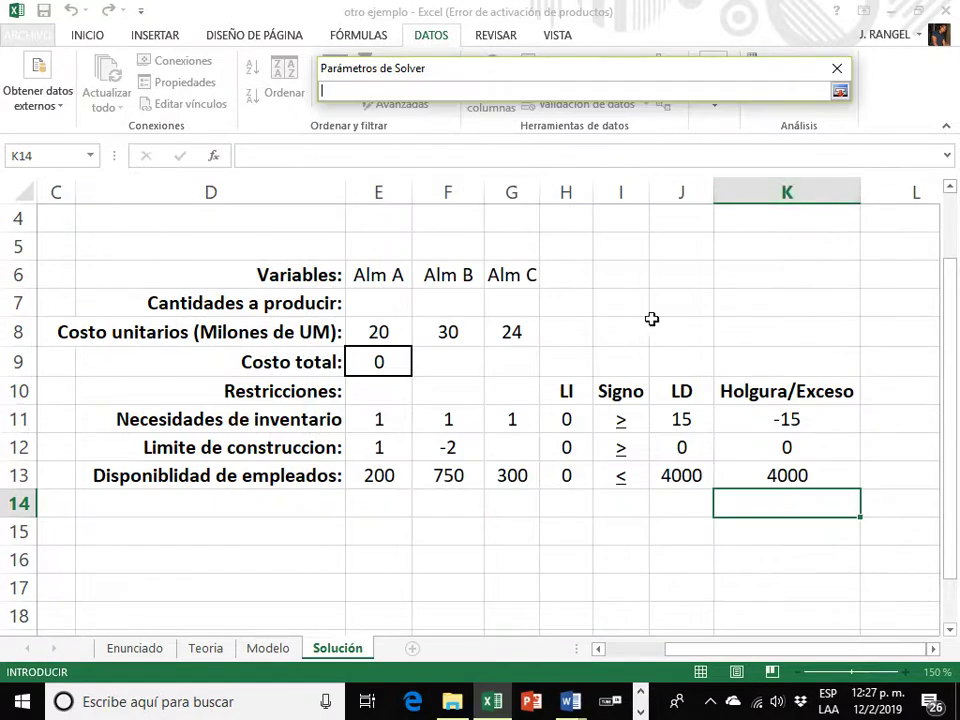
pyautogui.click(400, 357)
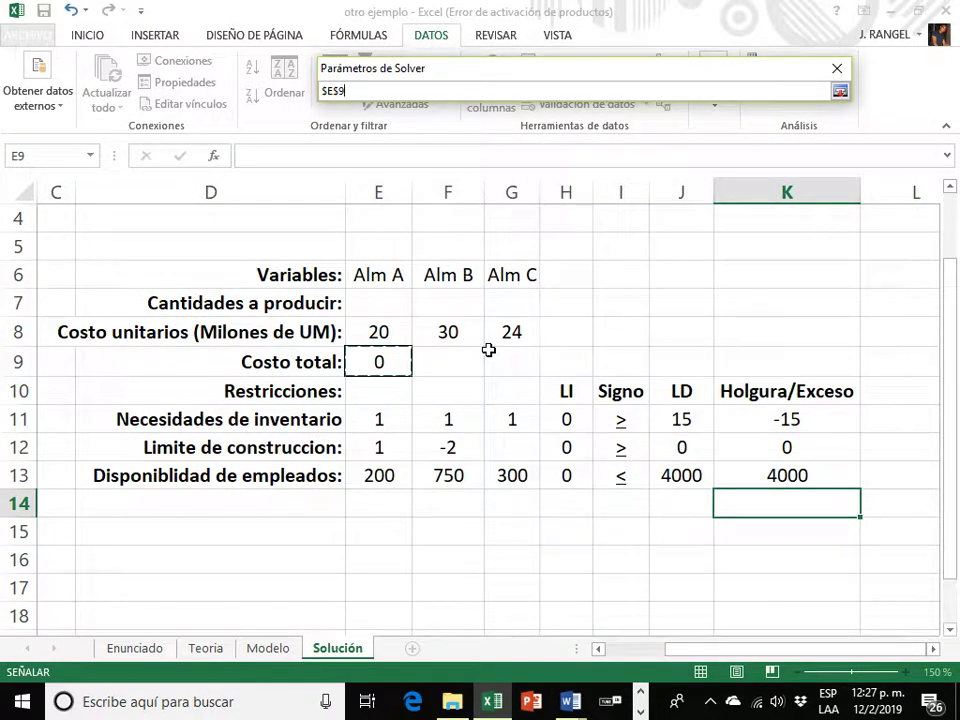
pyautogui.press('Return')
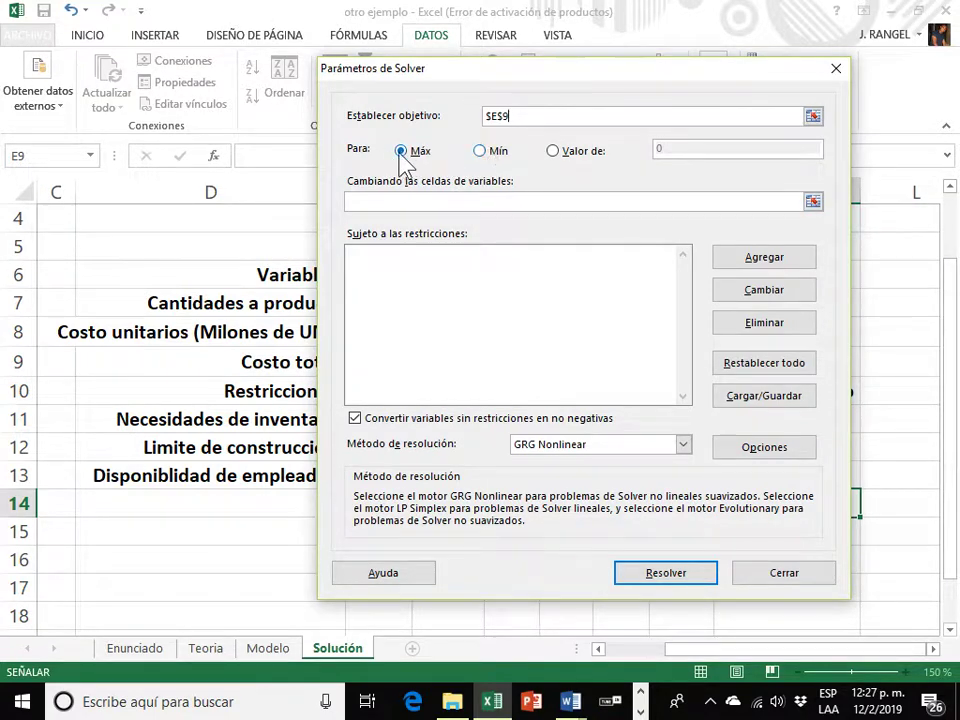
pyautogui.click(480, 152)
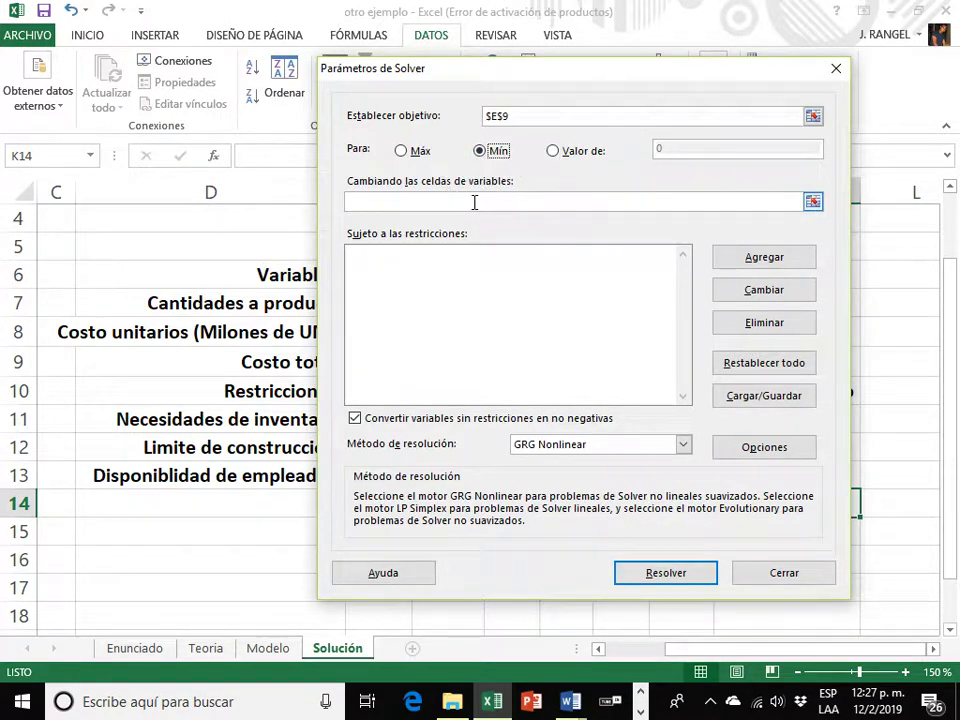
# Step: Set the quantities to produce, E7:G7, as the Solver variable cells
pyautogui.click(813, 203)
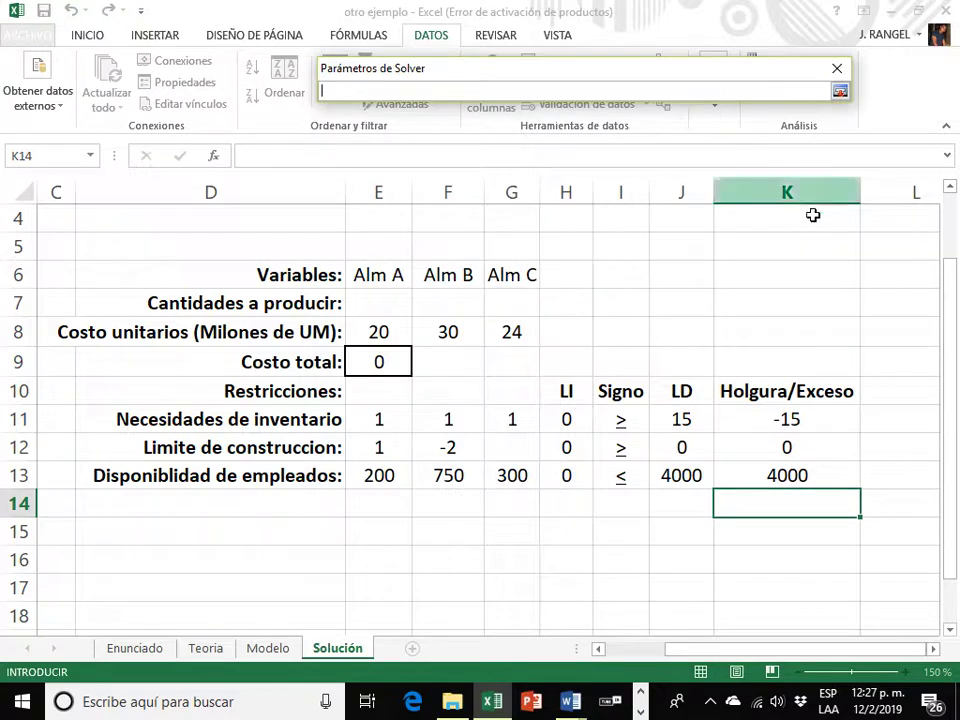
pyautogui.moveTo(380, 303); pyautogui.dragTo(497, 302)
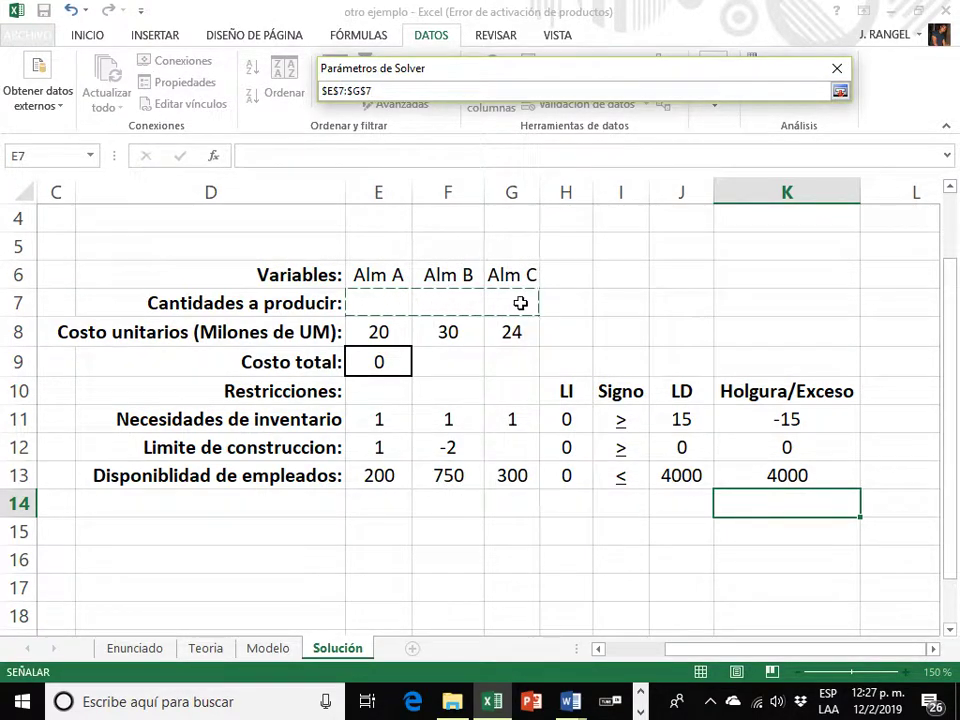
pyautogui.press('Return')
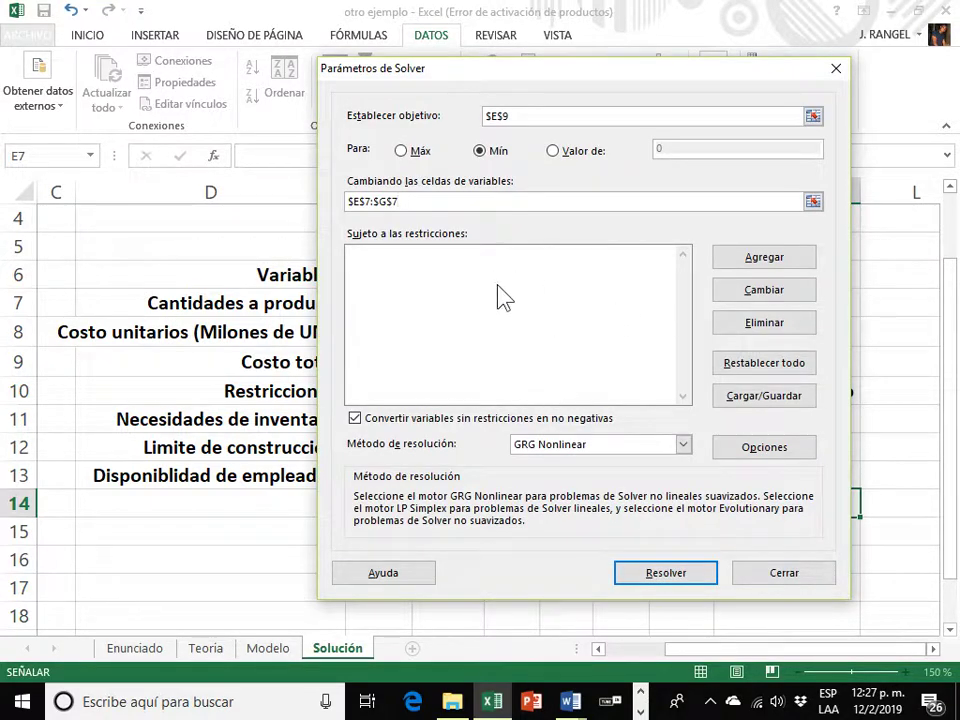
# Step: Add the inventory needs constraint H11 >= J11 to the Solver model
pyautogui.click(758, 263)
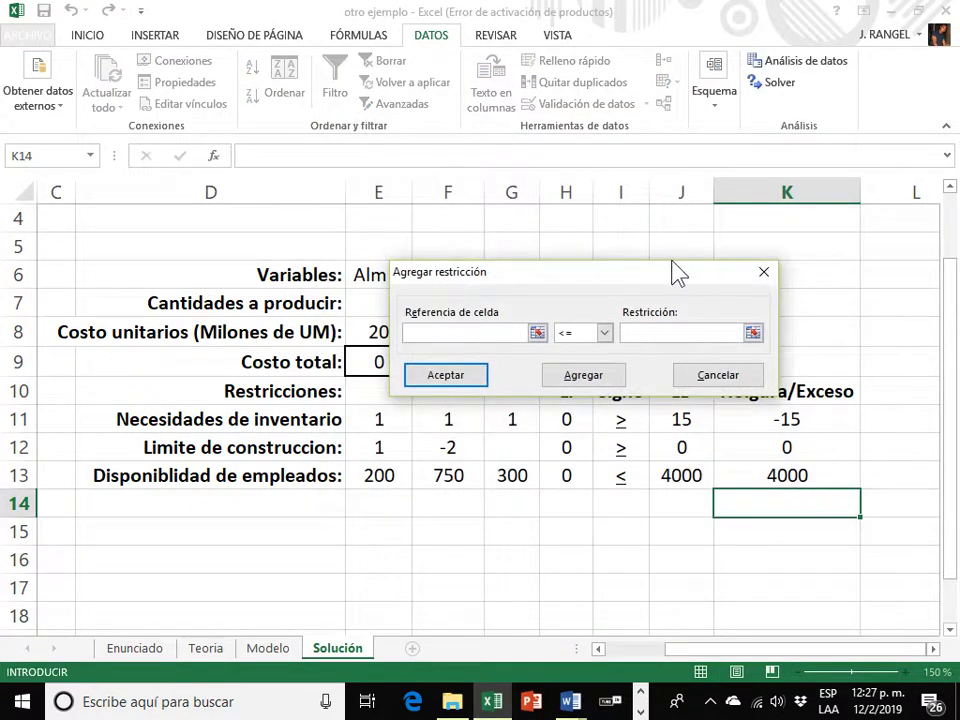
pyautogui.moveTo(650, 285); pyautogui.dragTo(719, 241)
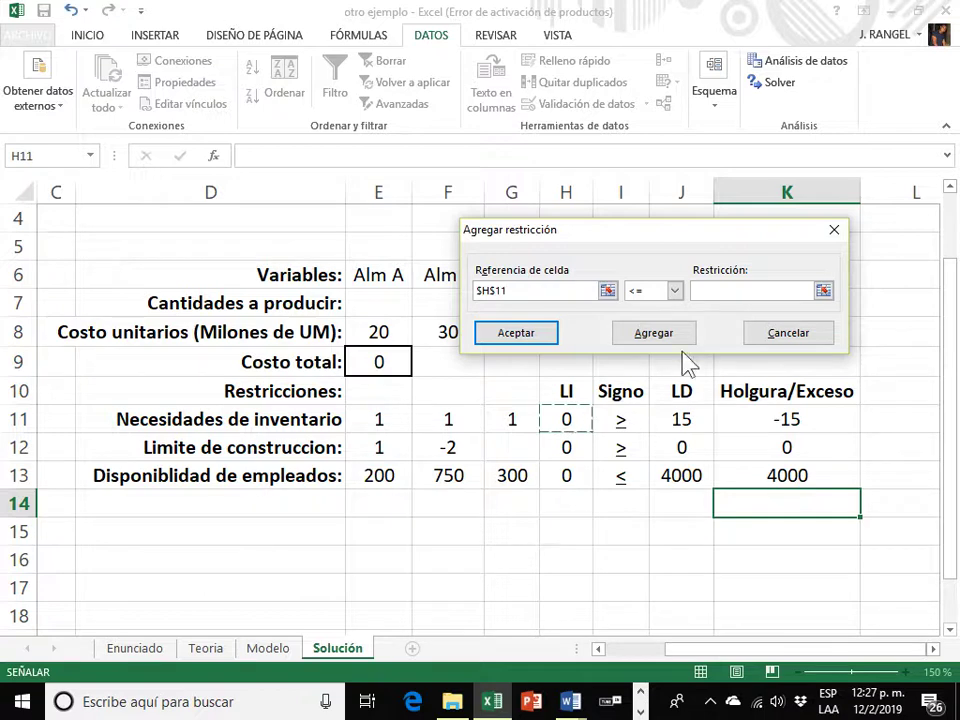
pyautogui.click(675, 290)
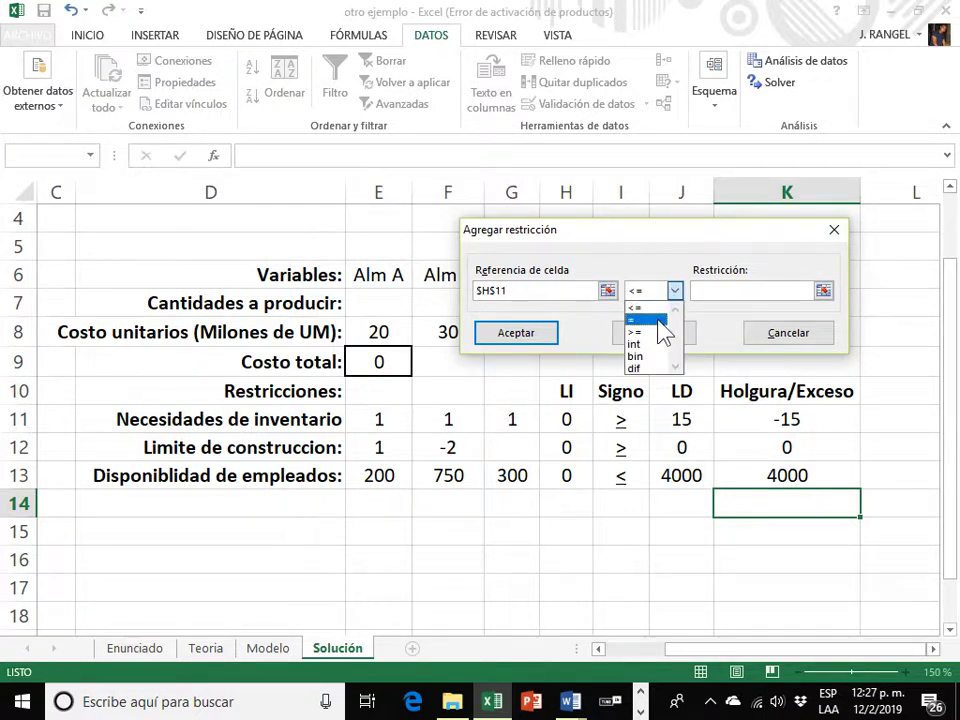
pyautogui.click(664, 332)
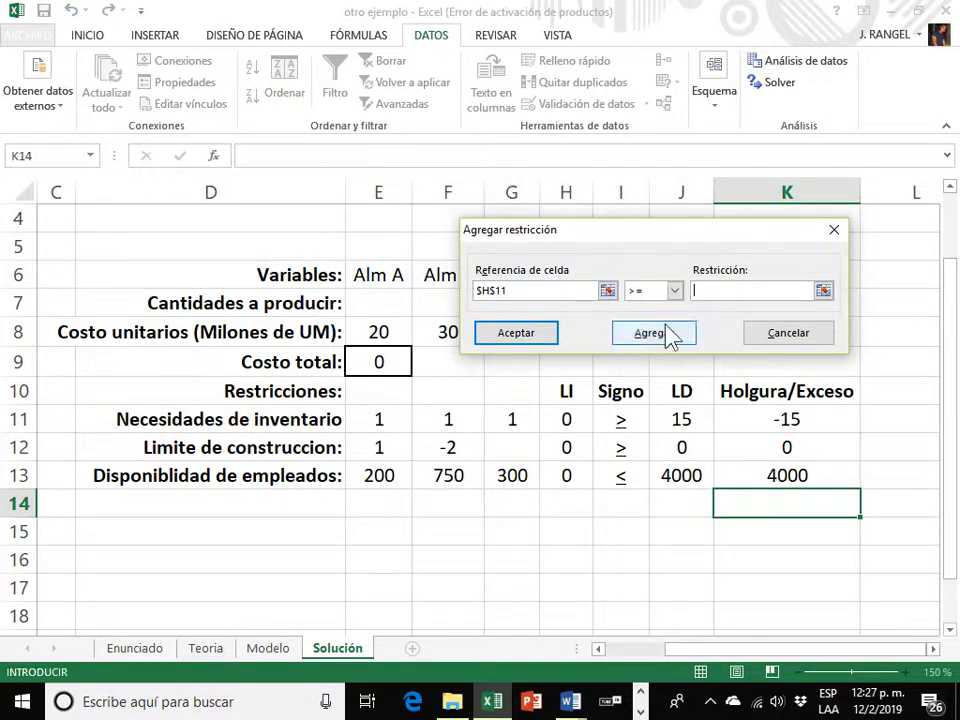
pyautogui.click(681, 419)
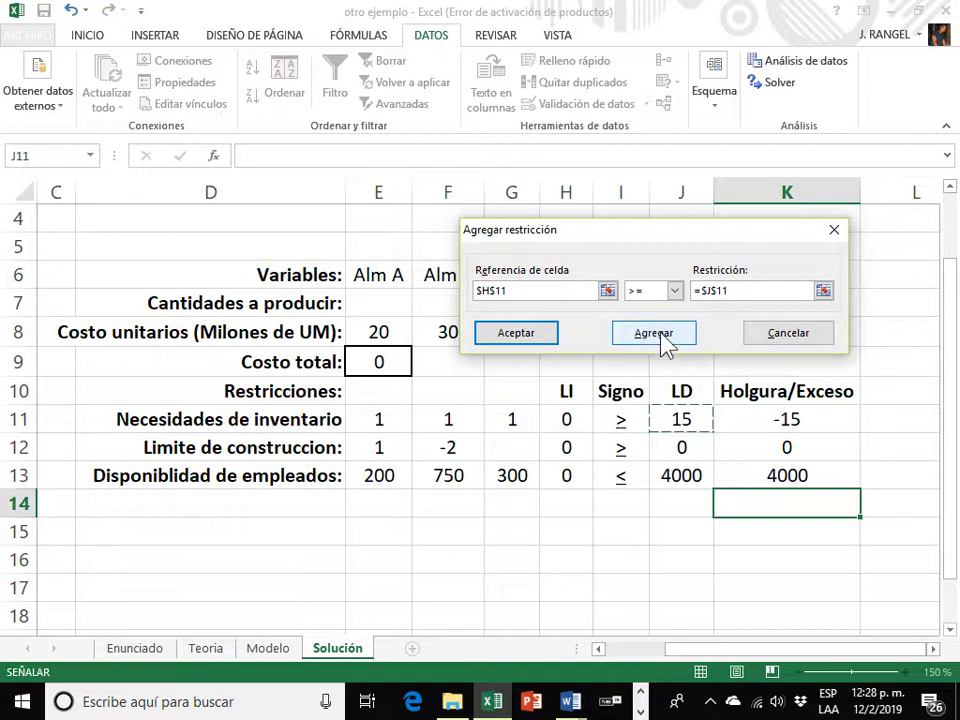
pyautogui.click(654, 333)
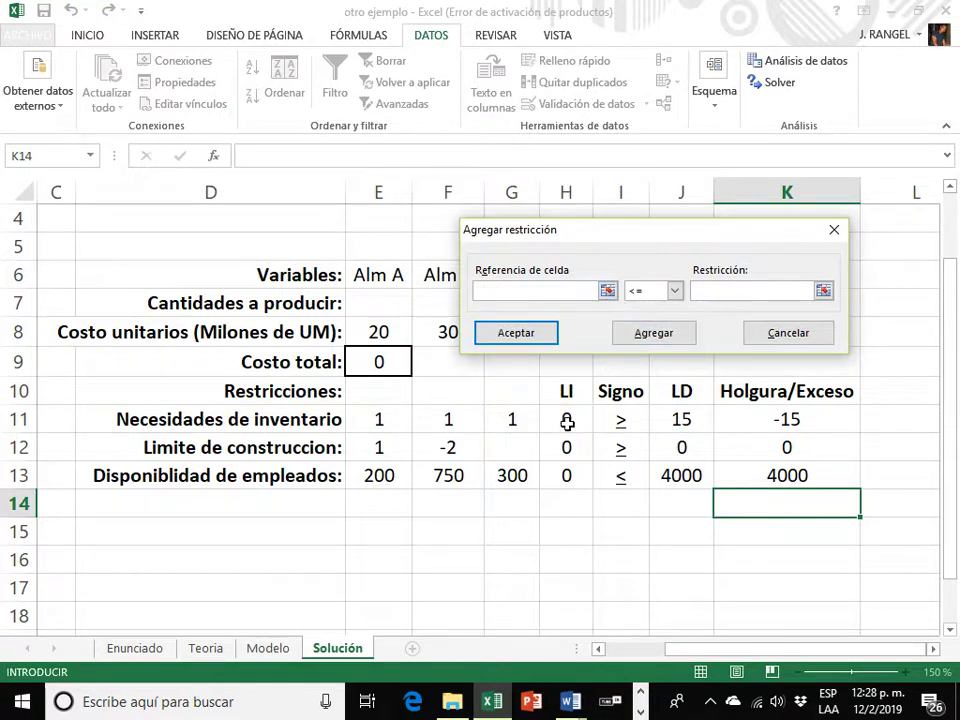
# Step: Add the construction limit constraint H12 >= J12 to the Solver model
pyautogui.click(566, 447)
pyautogui.click(675, 290)
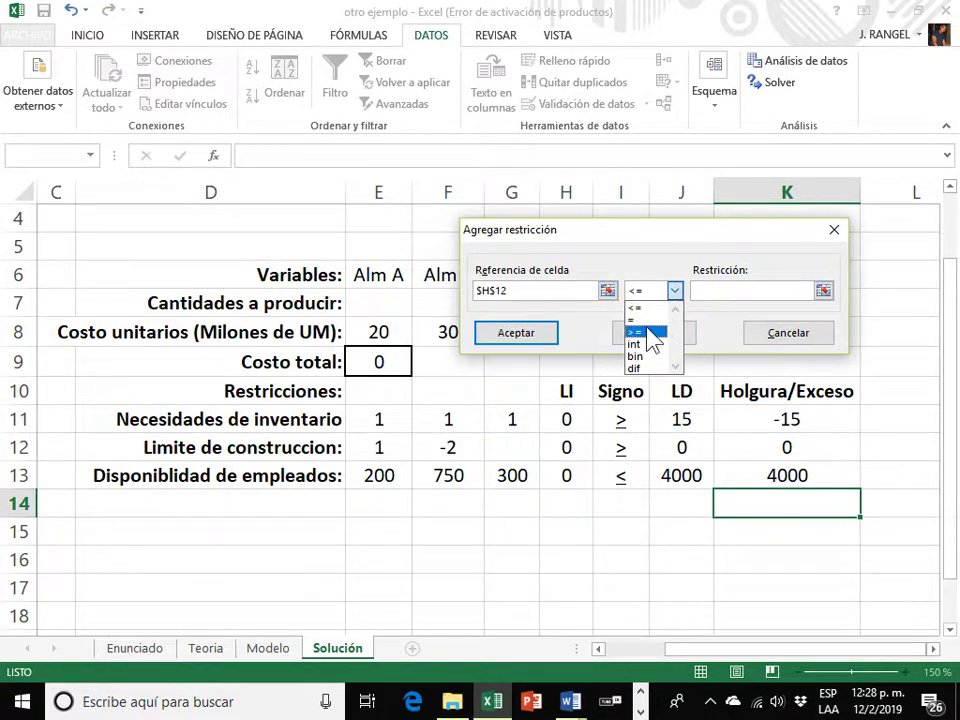
pyautogui.click(660, 332)
pyautogui.click(679, 447)
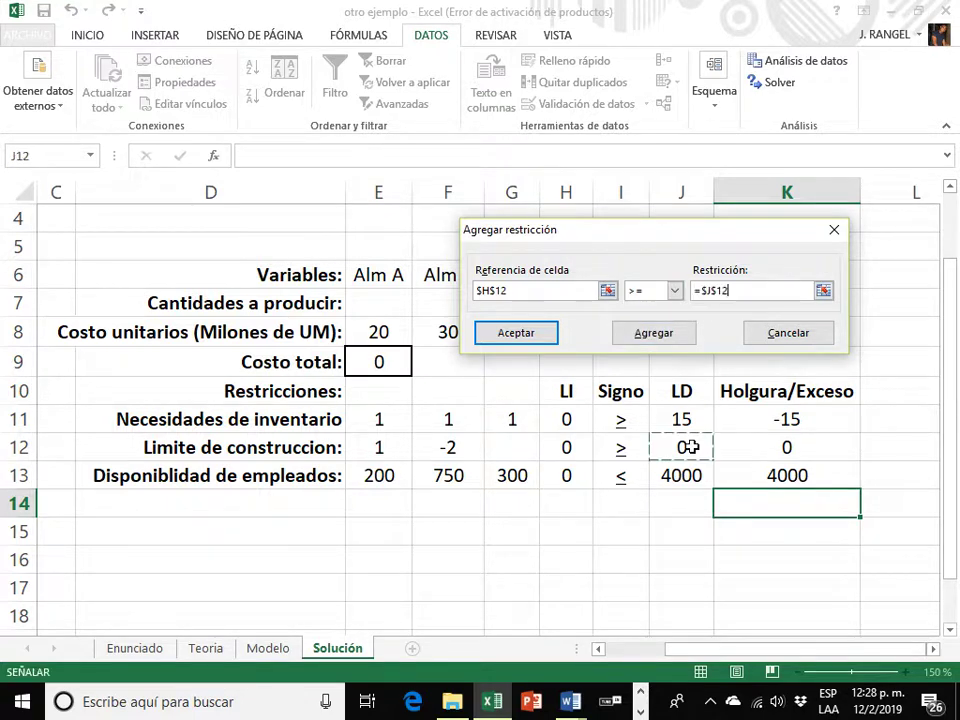
pyautogui.click(656, 334)
# Step: Add the employee availability constraint H13 <= J13 and return to the Solver parameters
pyautogui.click(570, 476)
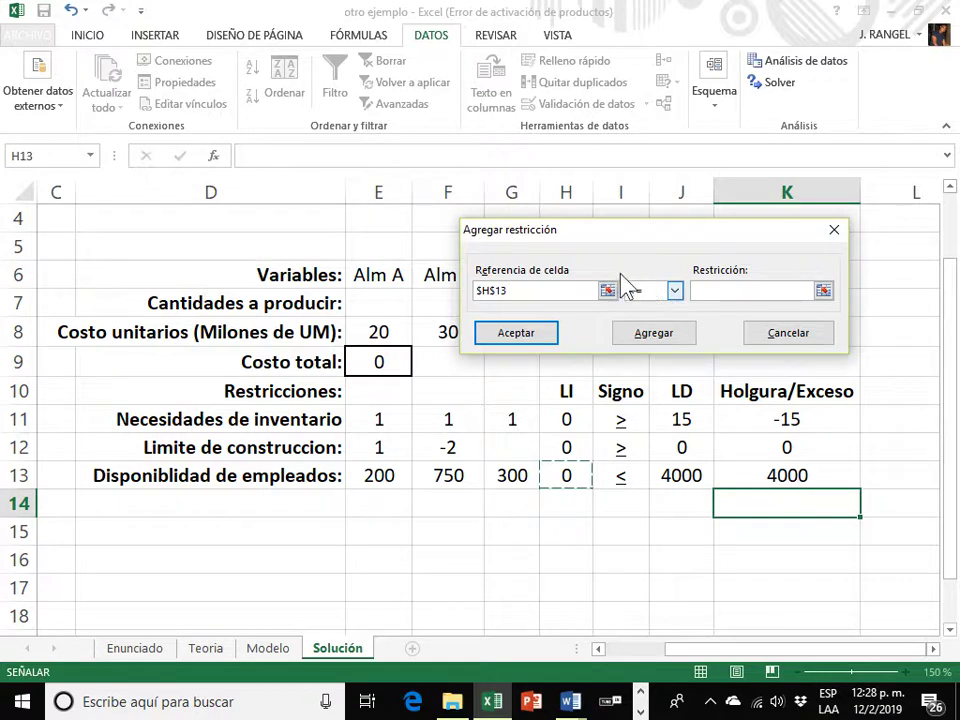
pyautogui.click(709, 287)
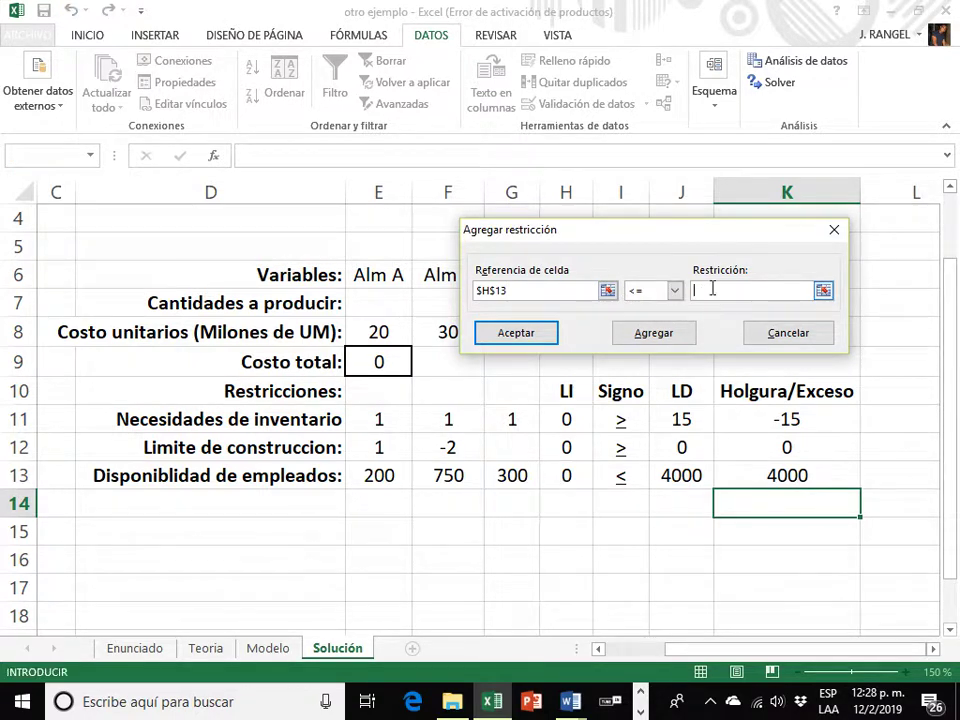
pyautogui.click(692, 475)
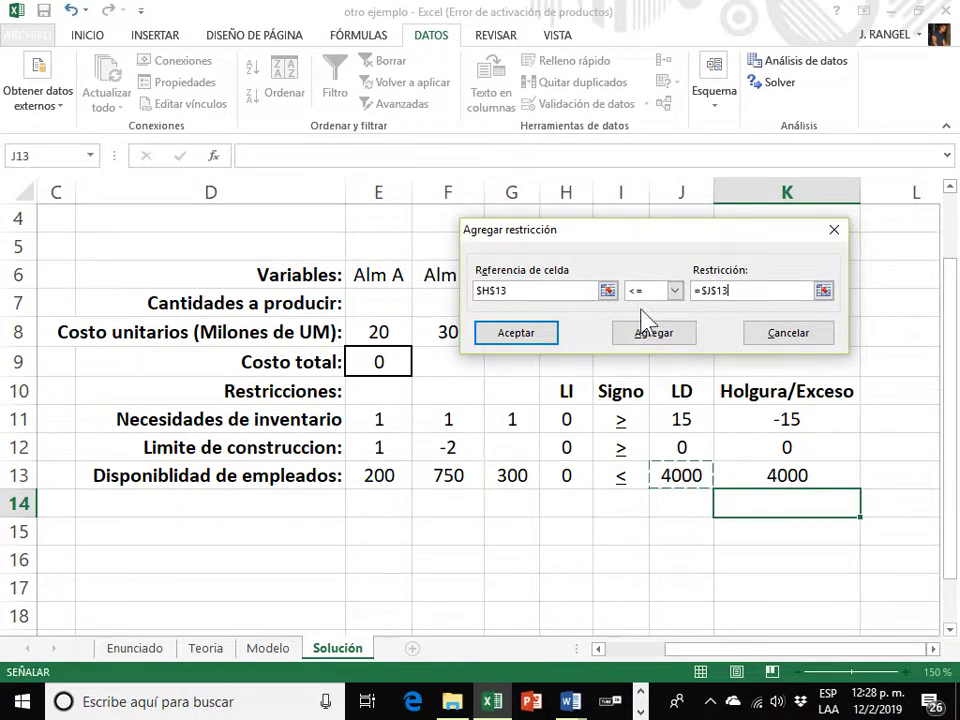
pyautogui.click(520, 335)
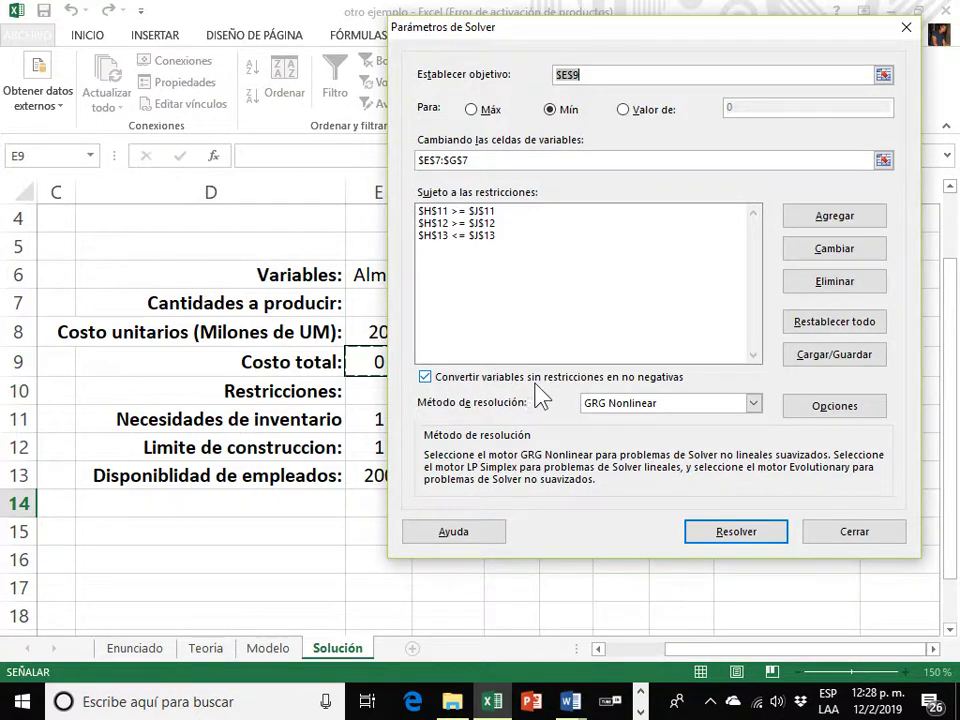
# Step: Solve the model with the Simplex LP method and non-negative variables, and keep the Solver solution
pyautogui.click(425, 378)
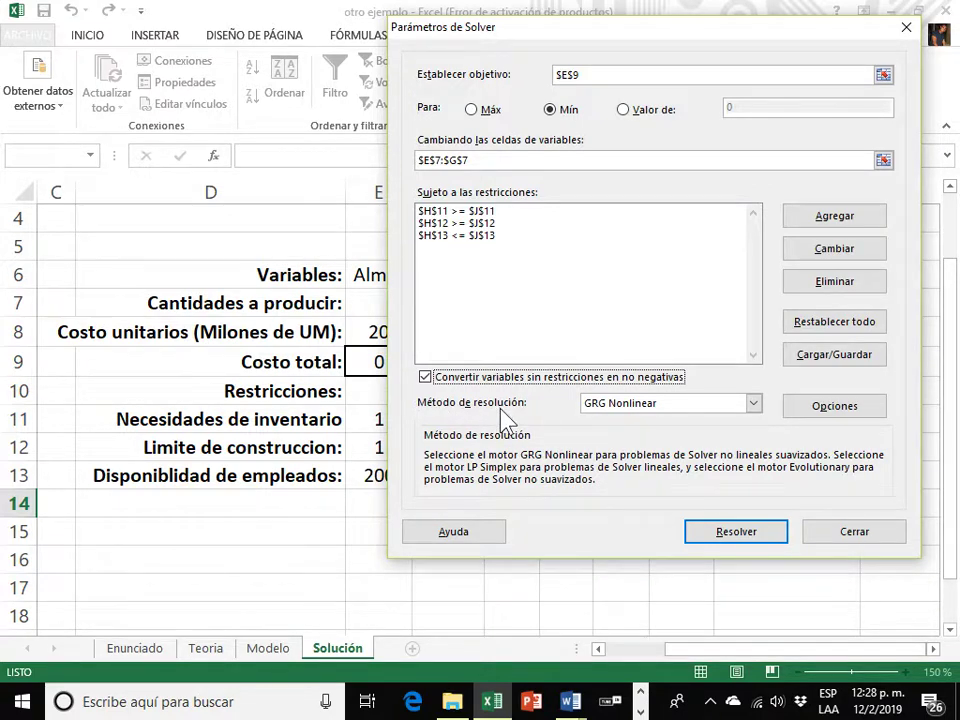
pyautogui.click(754, 404)
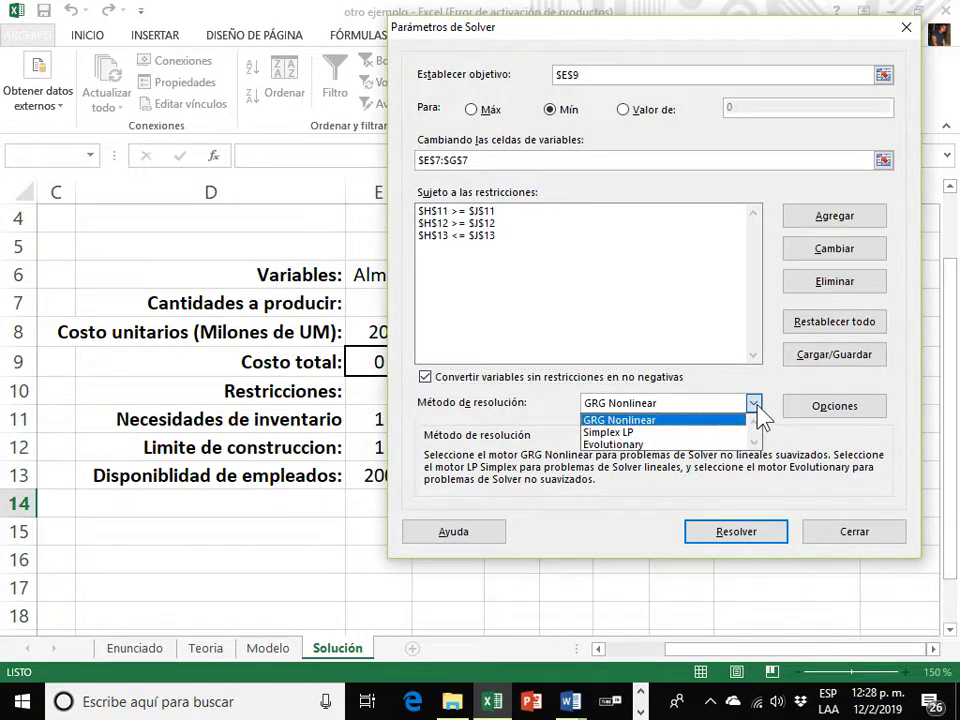
pyautogui.click(668, 432)
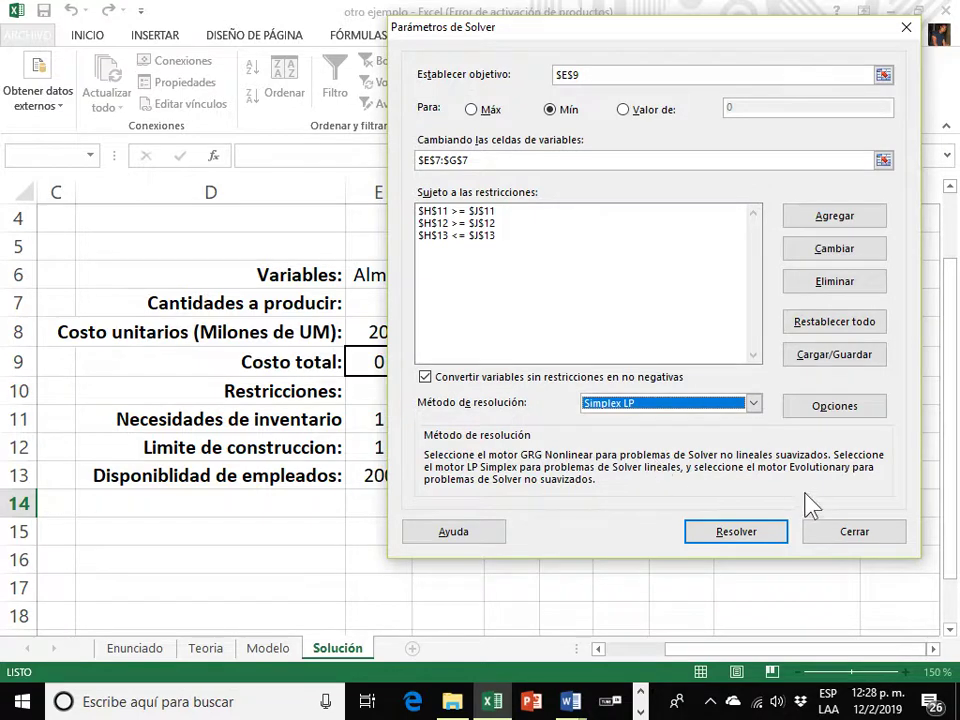
pyautogui.click(754, 534)
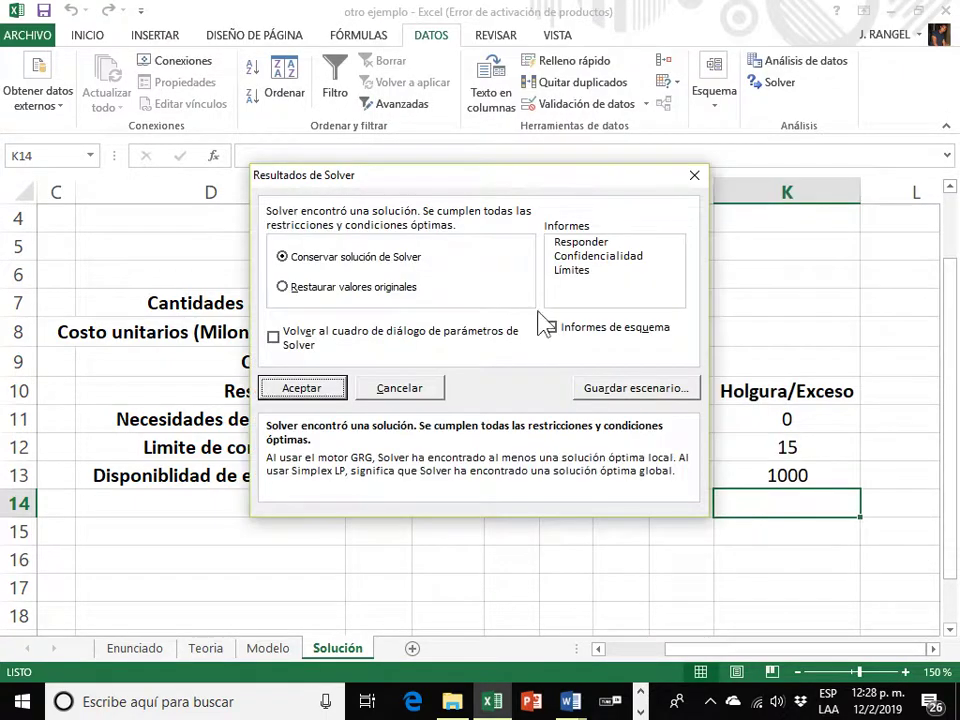
pyautogui.click(311, 390)
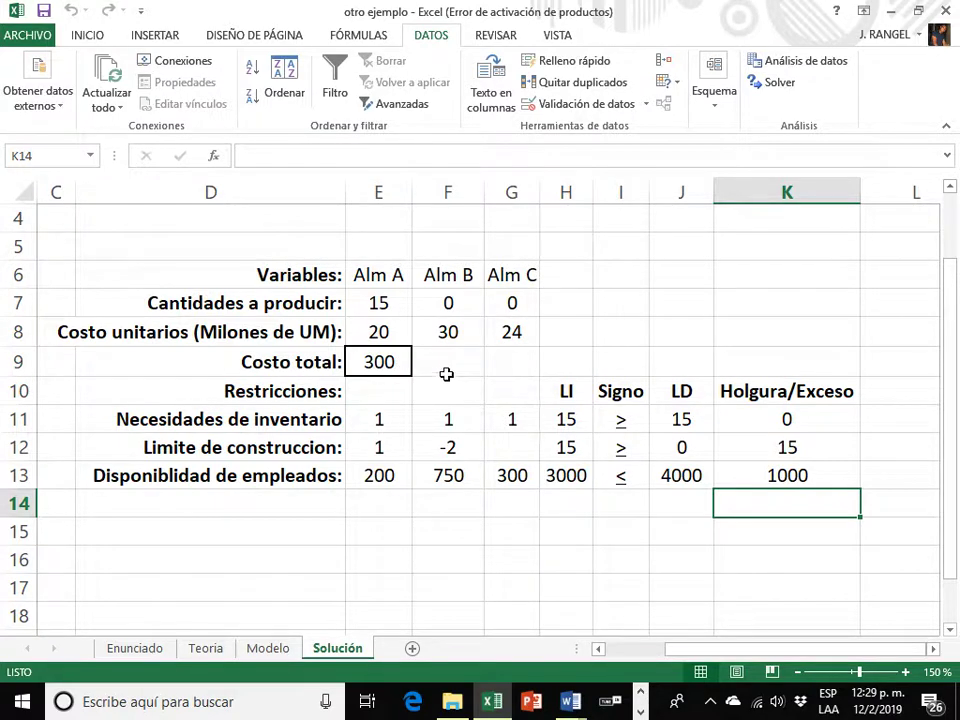
# Step: Examine the optimal quantities in E7:G7 and the slack/excess of each constraint in K11:K13
pyautogui.moveTo(373, 302); pyautogui.dragTo(515, 305)
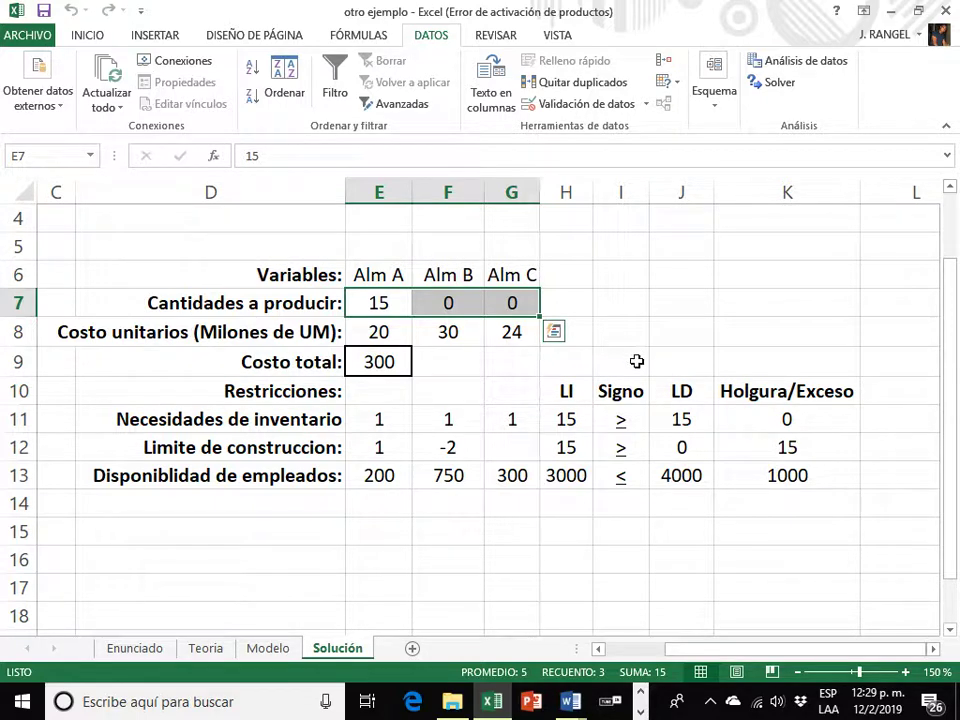
pyautogui.moveTo(834, 421); pyautogui.dragTo(834, 481)
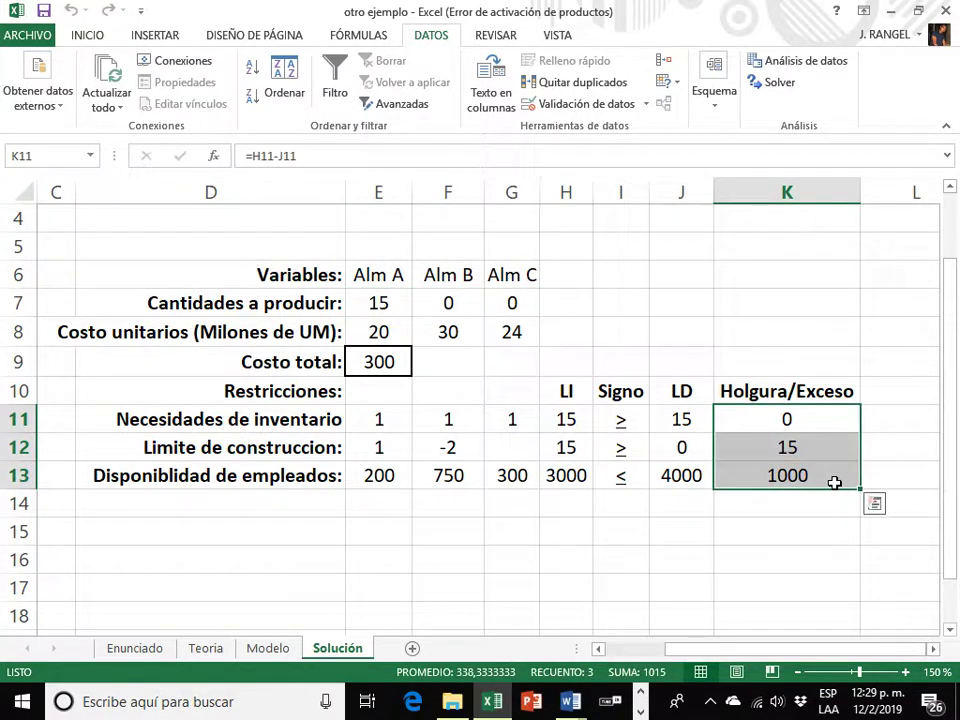
pyautogui.click(731, 421)
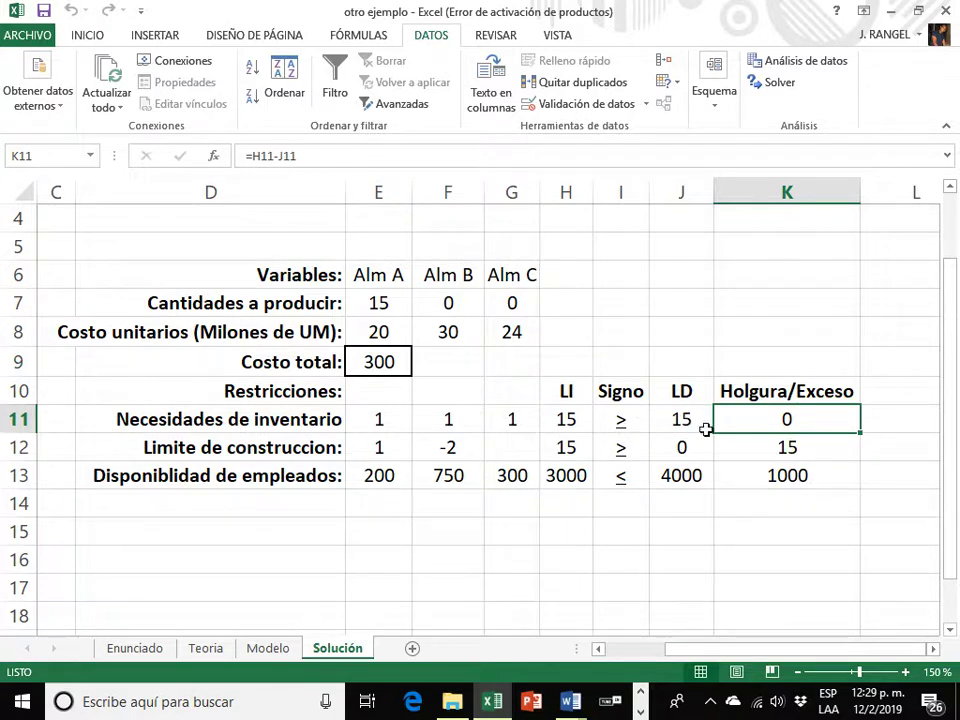
pyautogui.click(816, 448)
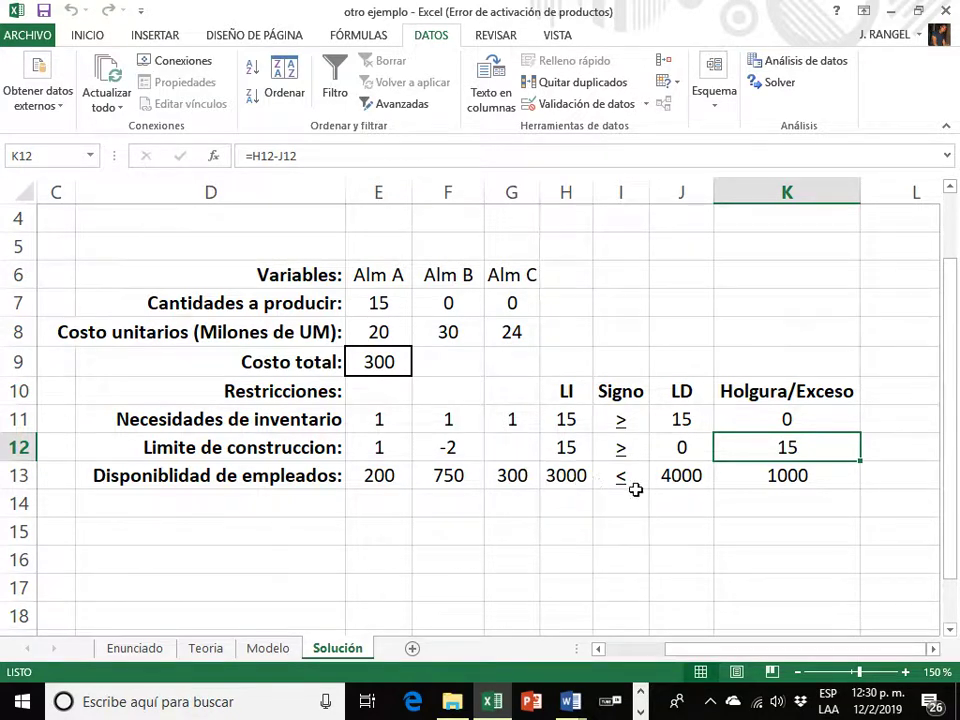
pyautogui.press('ctrl')
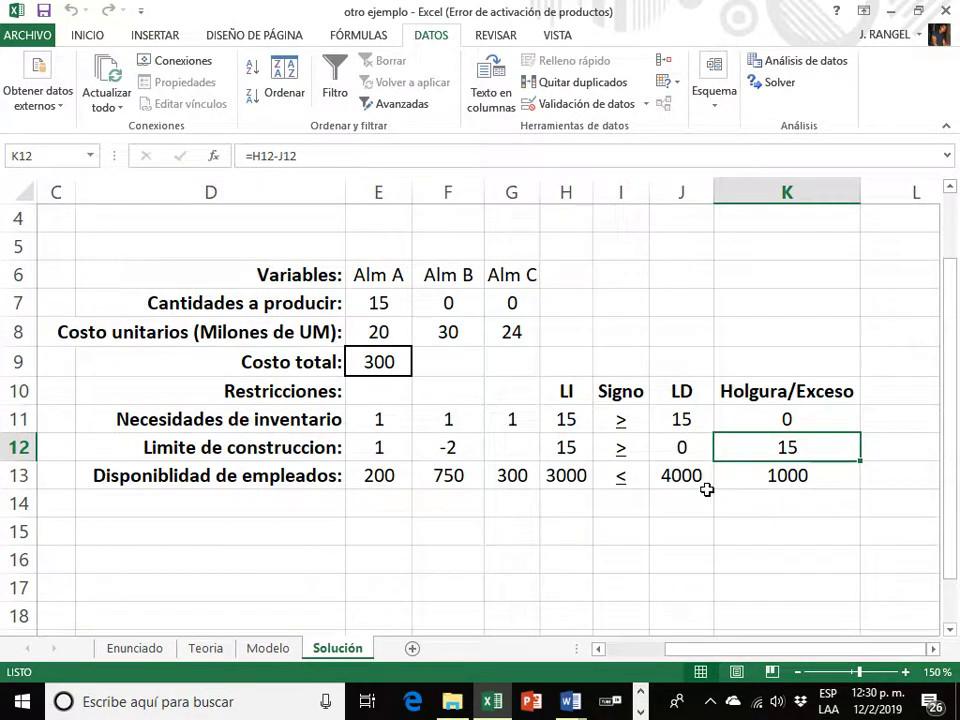
pyautogui.click(828, 484)
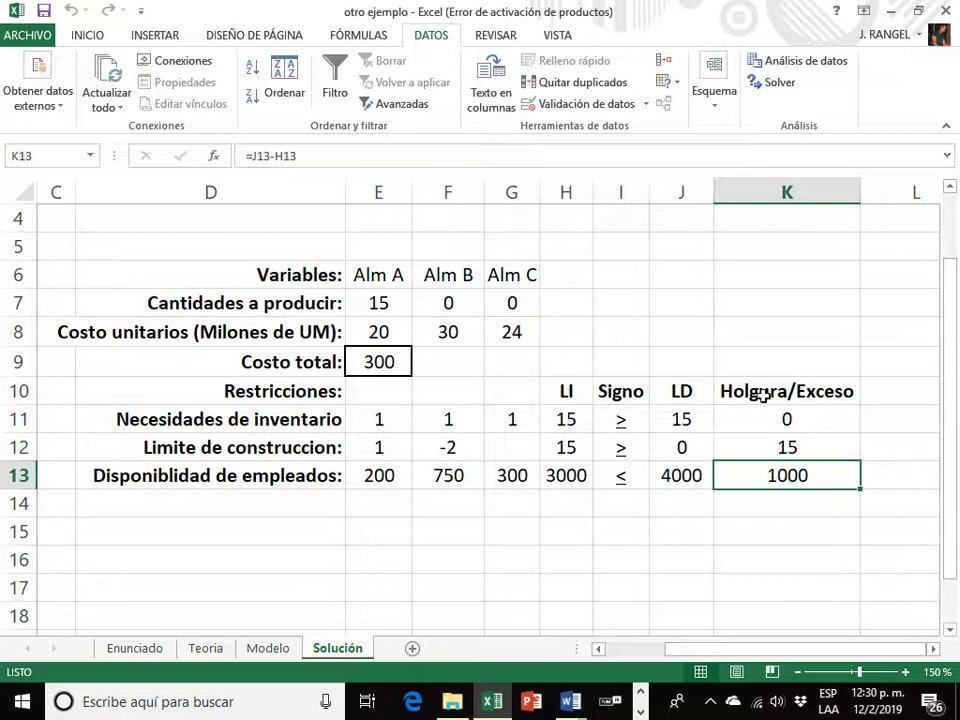
pyautogui.press('ctrl')
pyautogui.moveTo(814, 425); pyautogui.dragTo(816, 484)
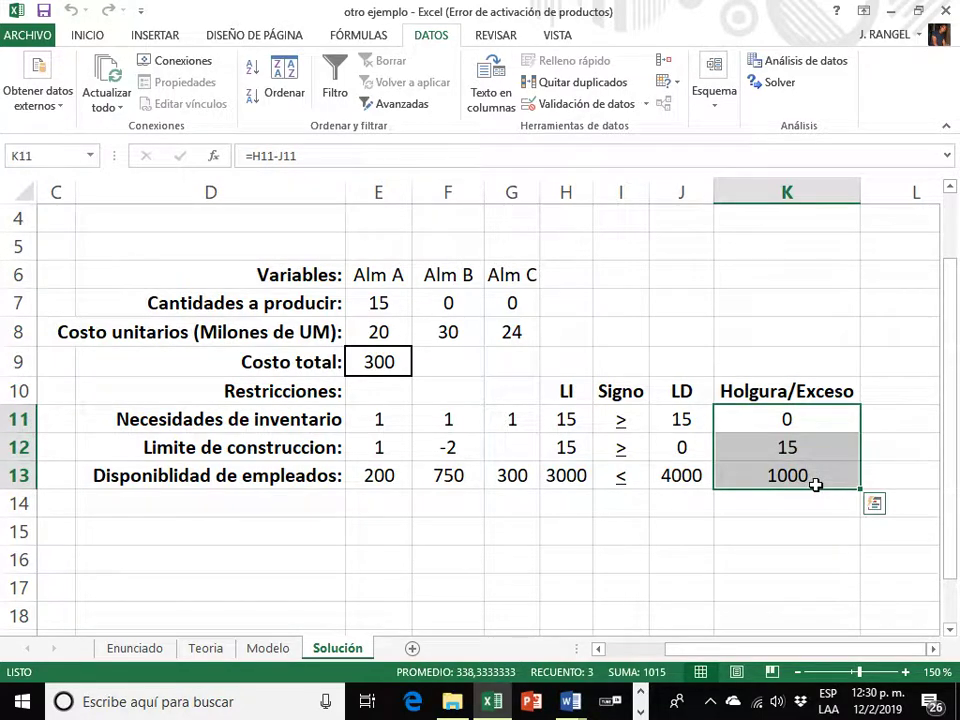